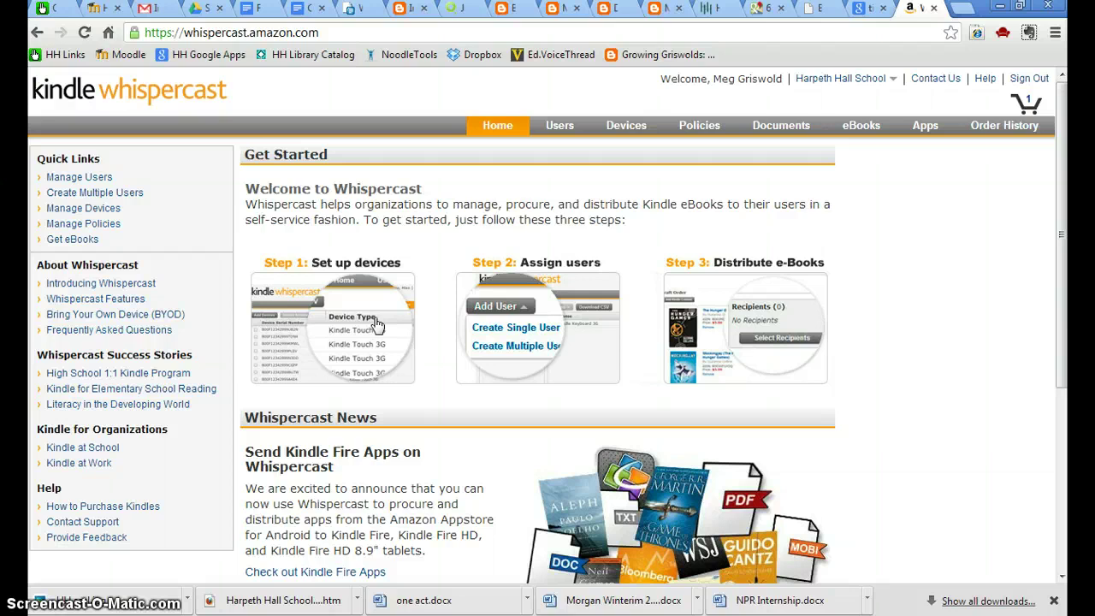
# - From the Users page, generate a new invitation URL named for the English class
pyautogui.click(556, 133)
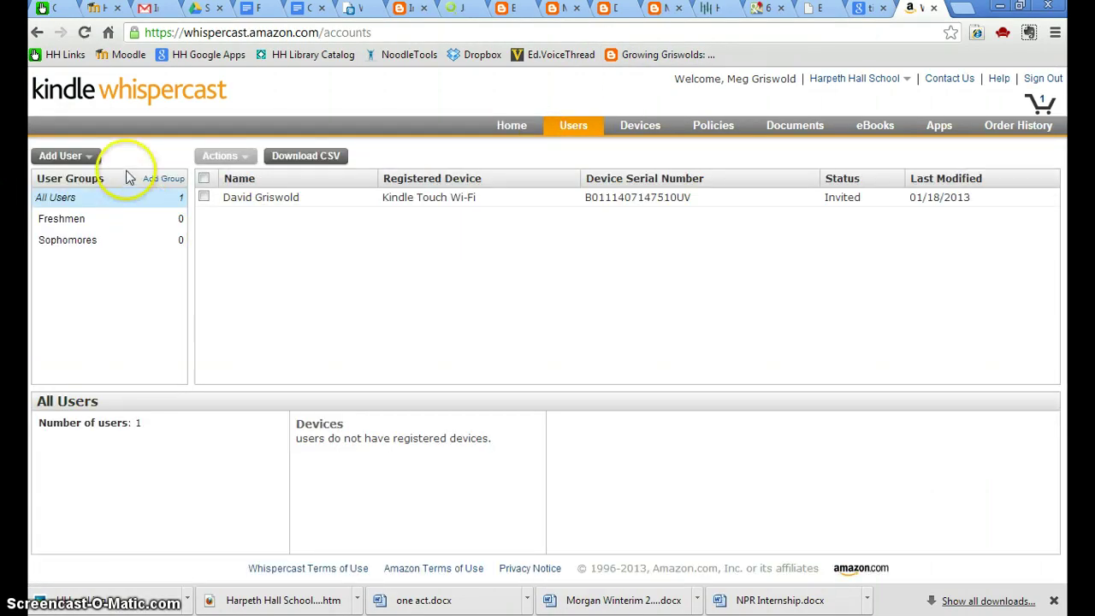
pyautogui.click(64, 156)
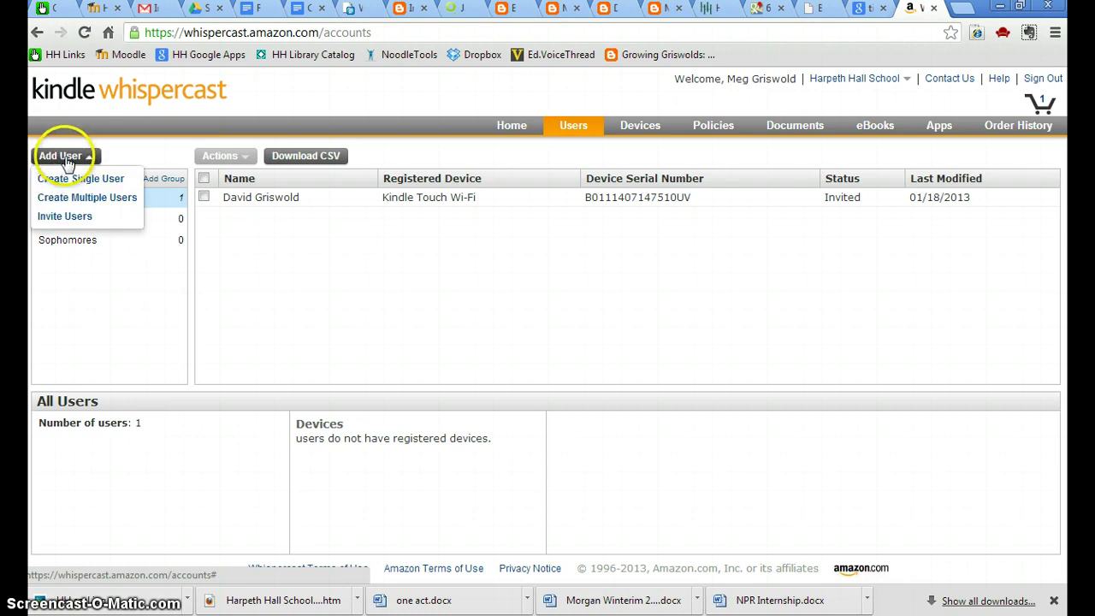
pyautogui.click(76, 215)
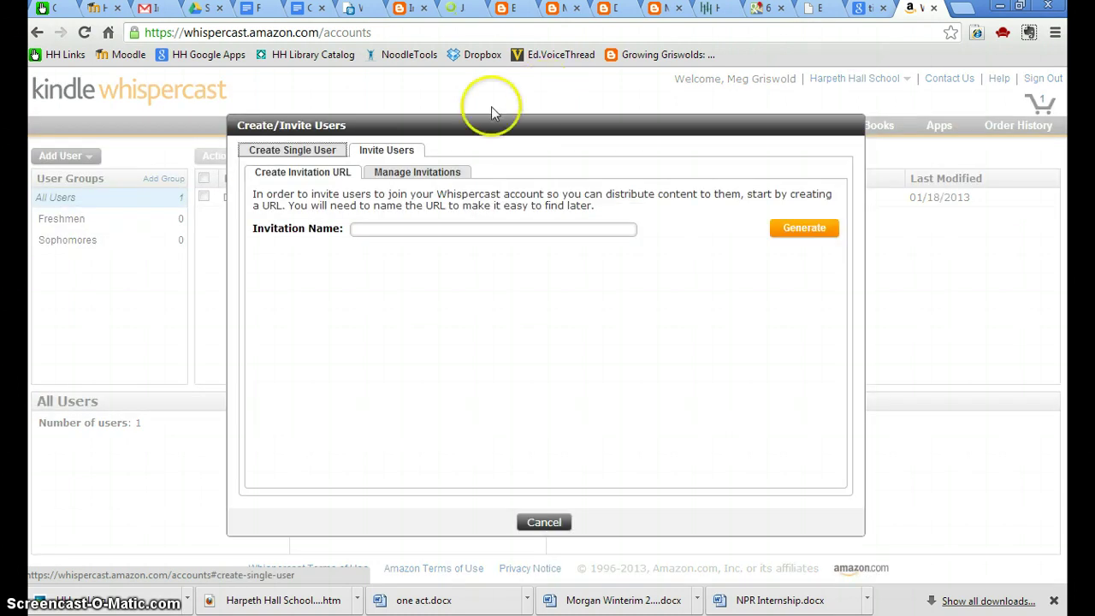
pyautogui.click(372, 229)
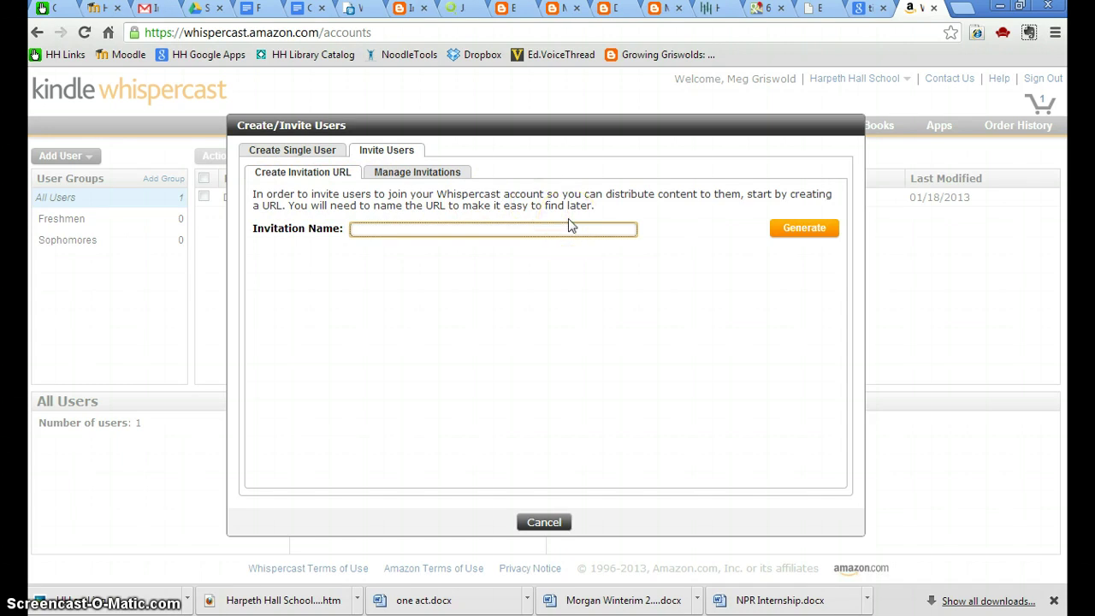
pyautogui.write("Mrs. Griswold's English Class")
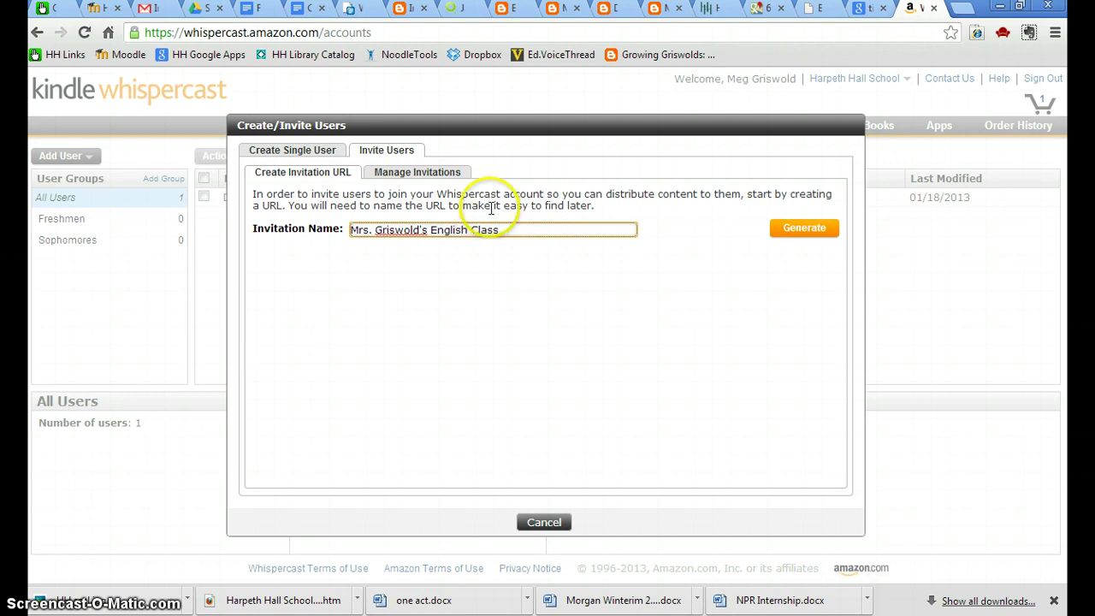
pyautogui.click(419, 174)
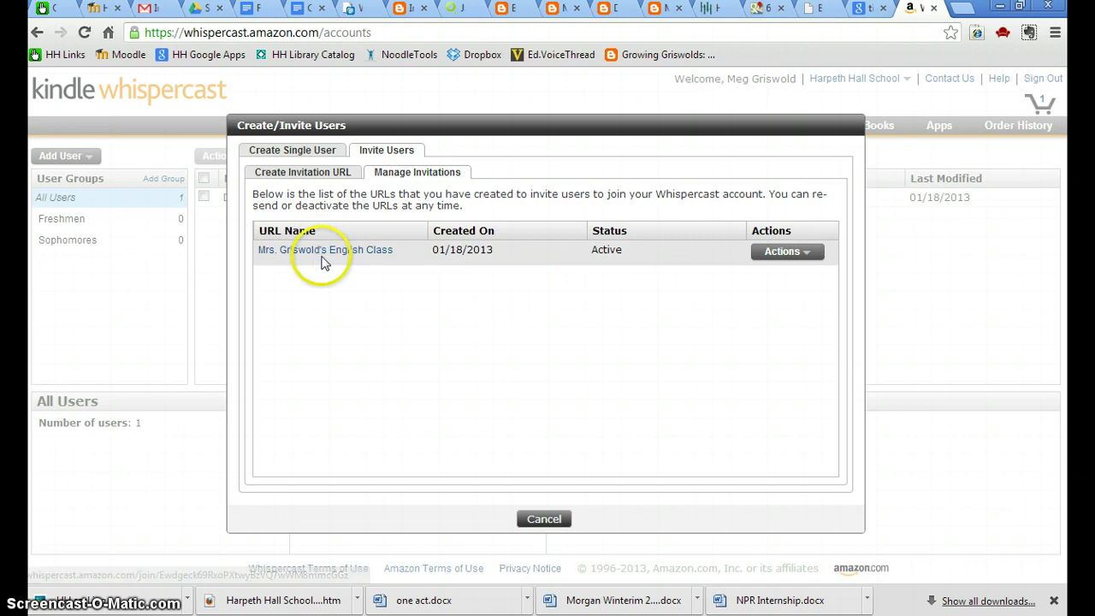
# - Reveal the English class invitation's shareable URL and copy it to the clipboard
pyautogui.click(812, 255)
pyautogui.click(412, 380)
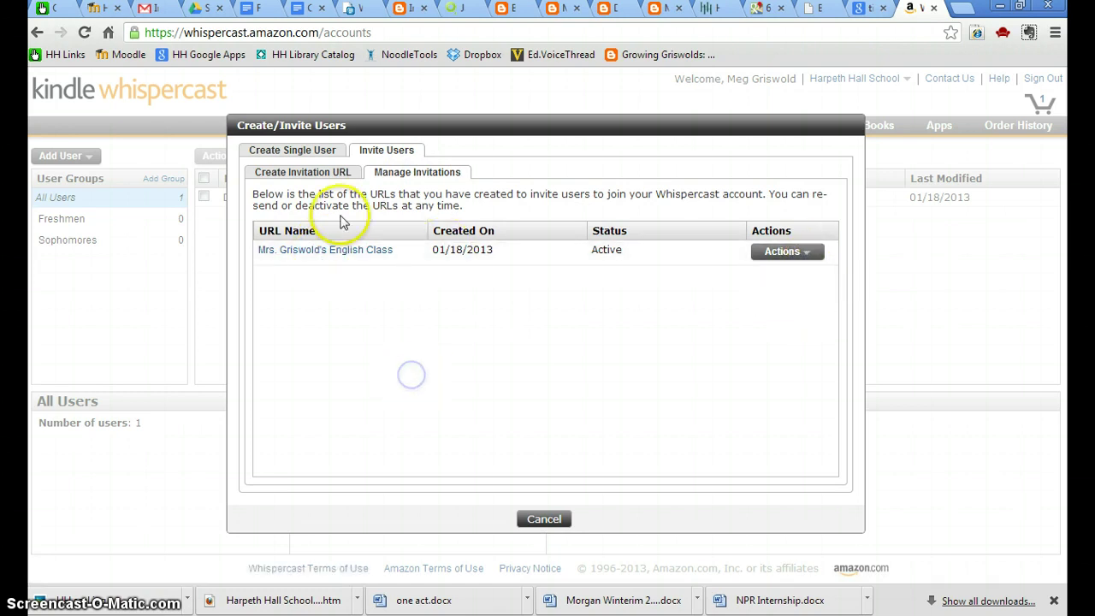
pyautogui.click(340, 249)
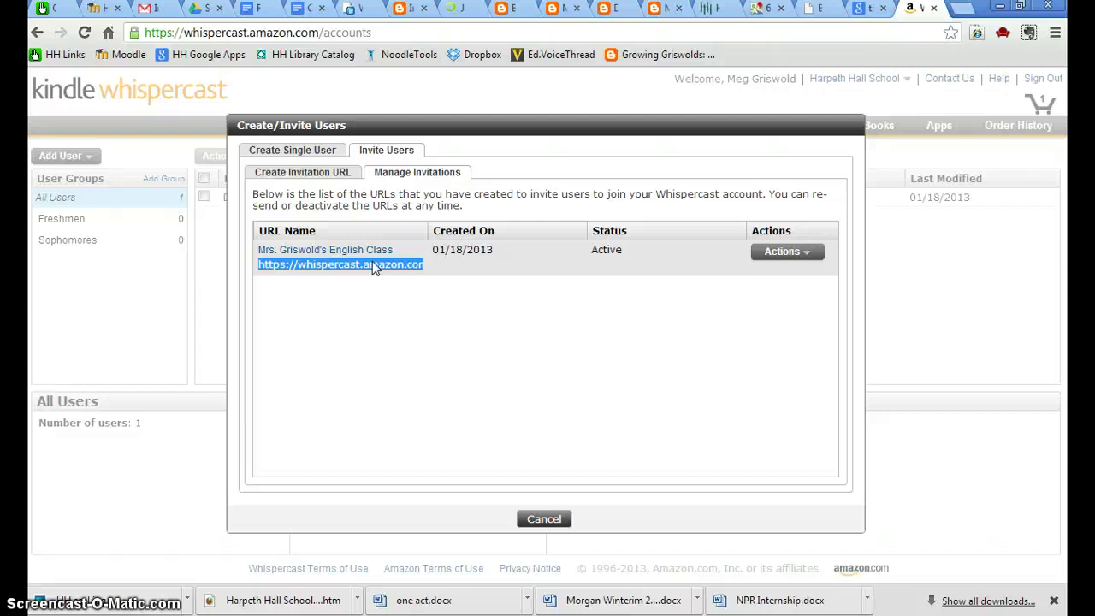
pyautogui.rightClick(372, 261)
pyautogui.click(411, 330)
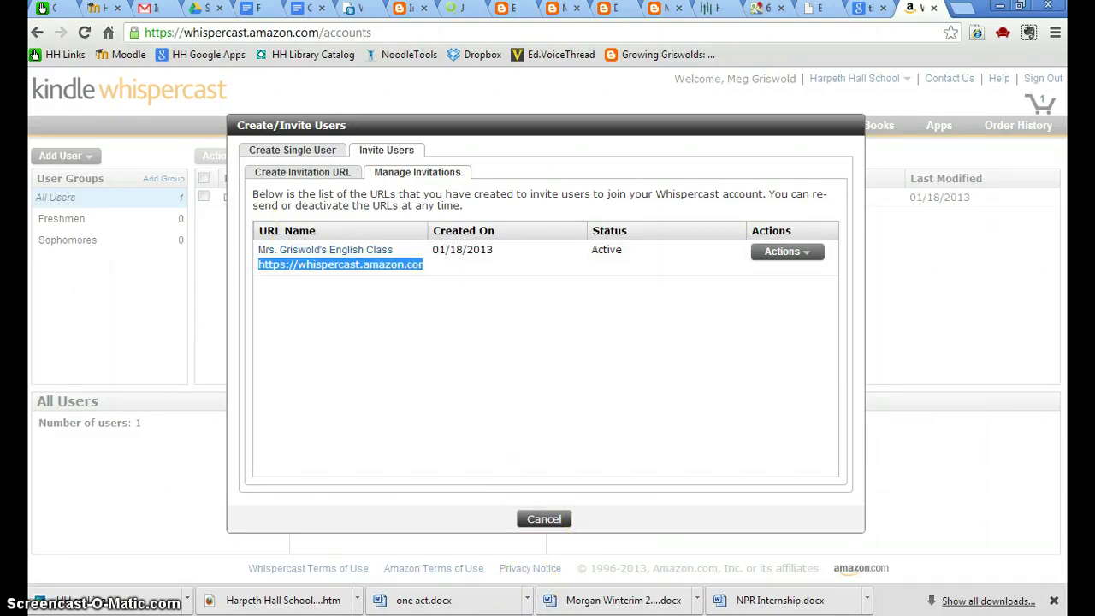
pyautogui.click(150, 9)
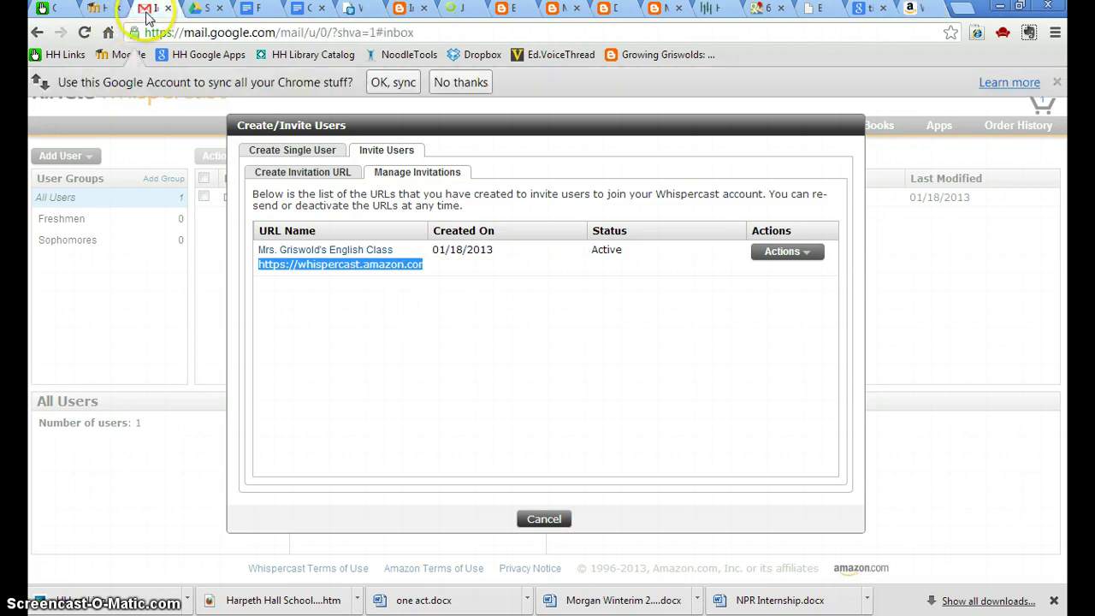
pyautogui.click(88, 251)
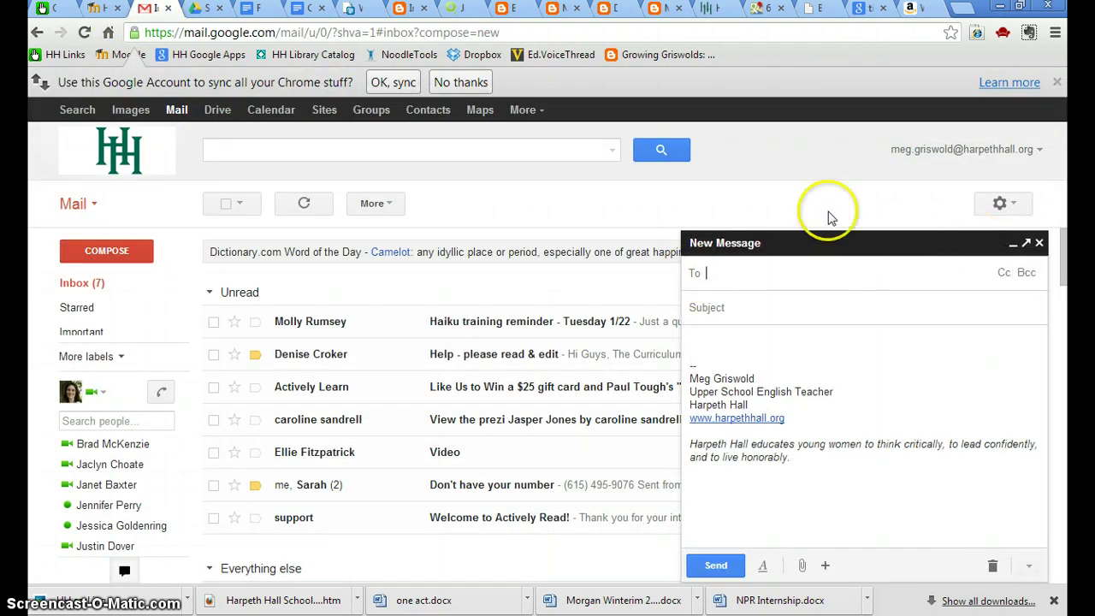
pyautogui.click(920, 9)
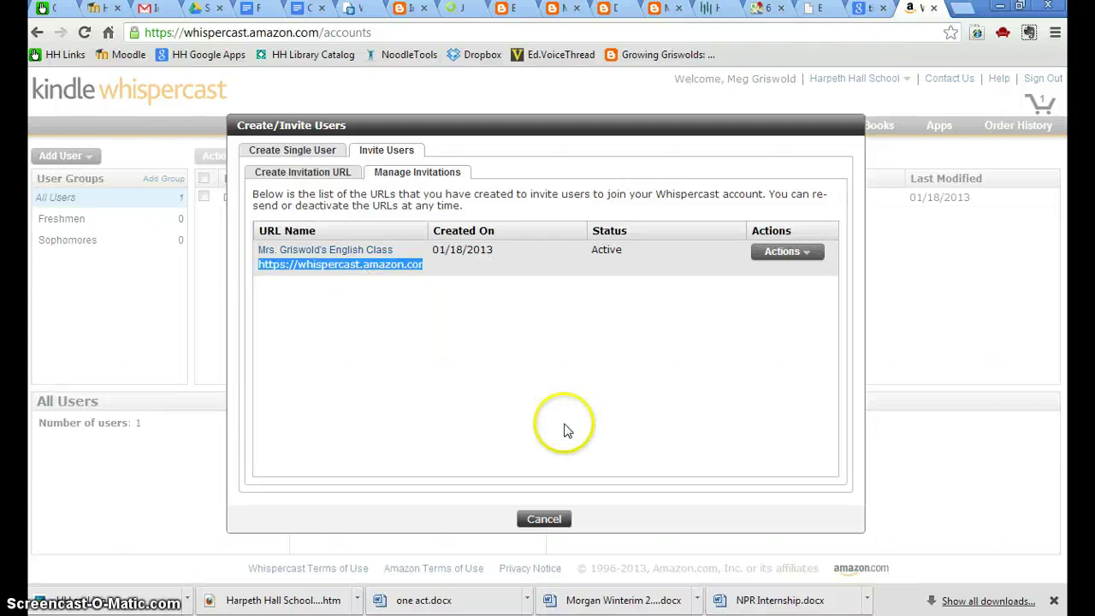
pyautogui.click(544, 519)
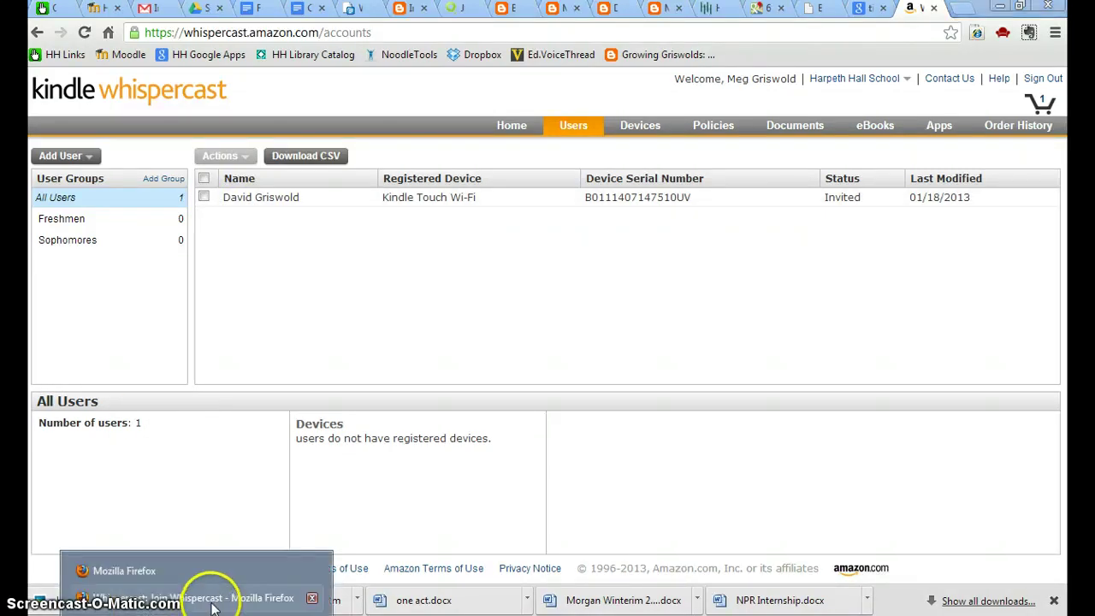
# - Bring up the invitee's Firefox window showing the Whispercast join confirmation page
pyautogui.click(216, 602)
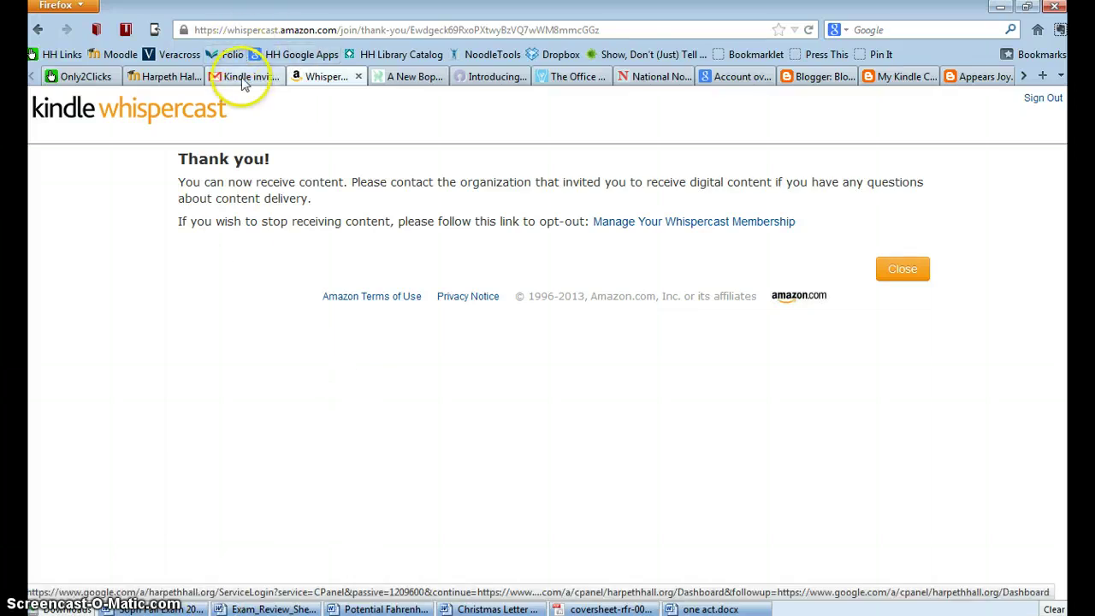
# - Review the Kindle invitation email and thank-you page, then return to the admin's Users list
pyautogui.click(241, 77)
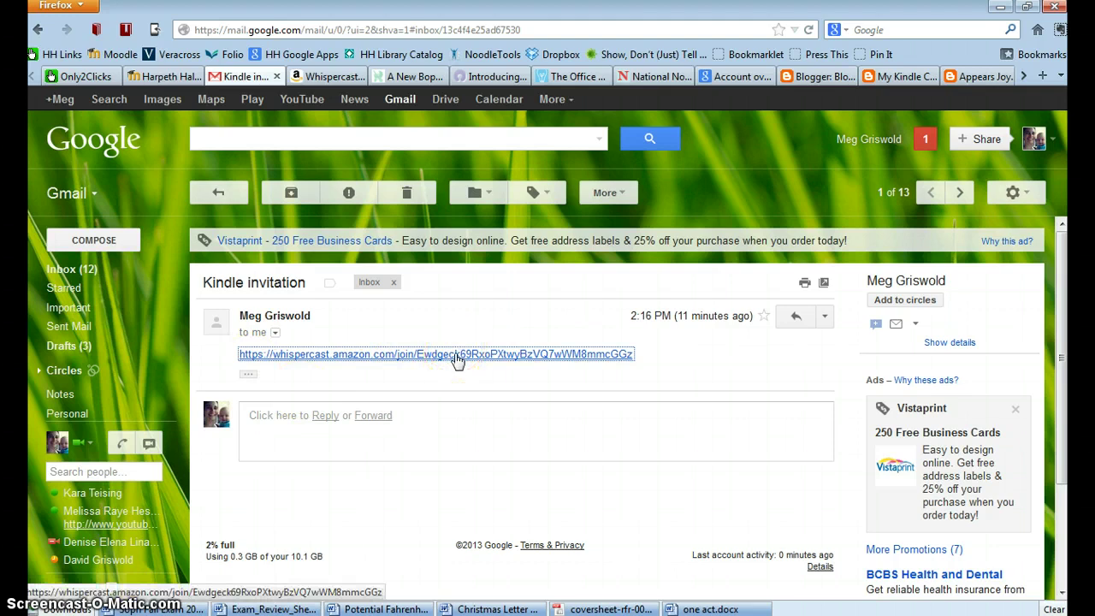
pyautogui.click(325, 76)
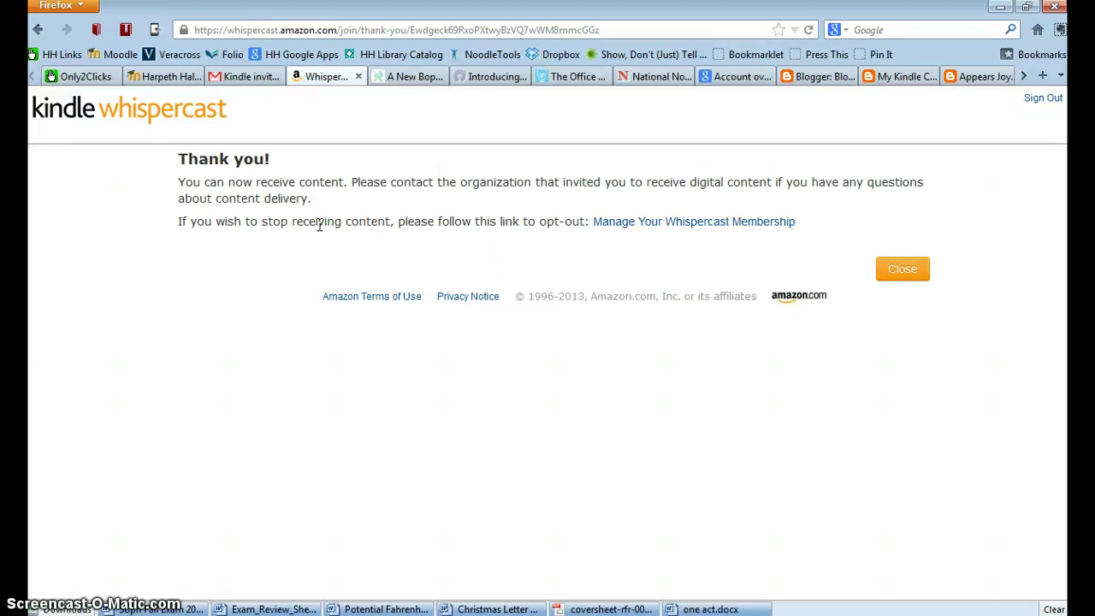
pyautogui.click(650, 223)
pyautogui.moveTo(398, 609)
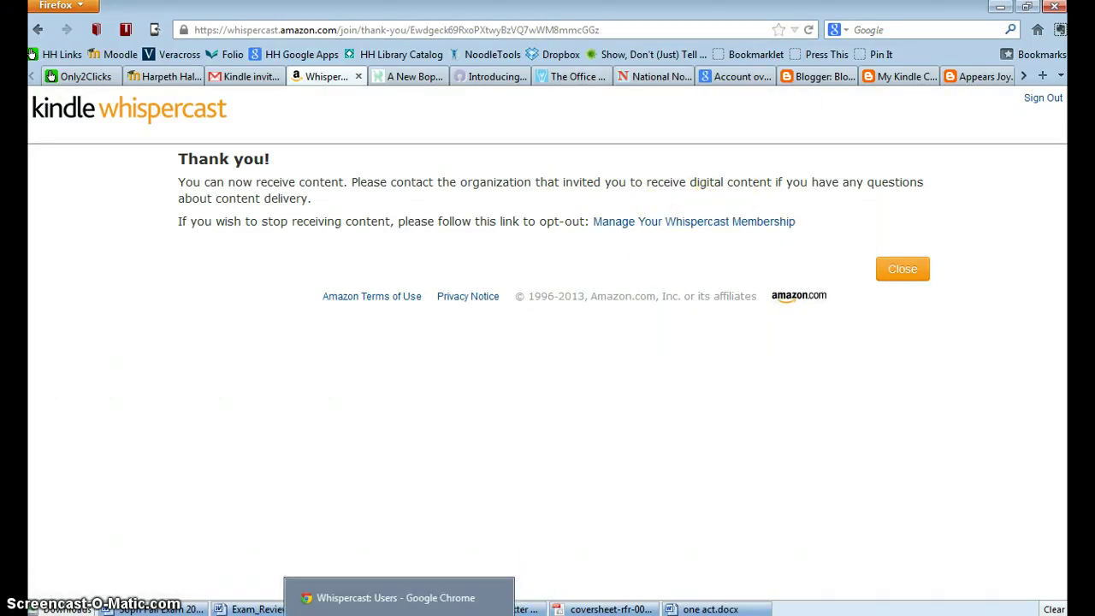
pyautogui.click(239, 436)
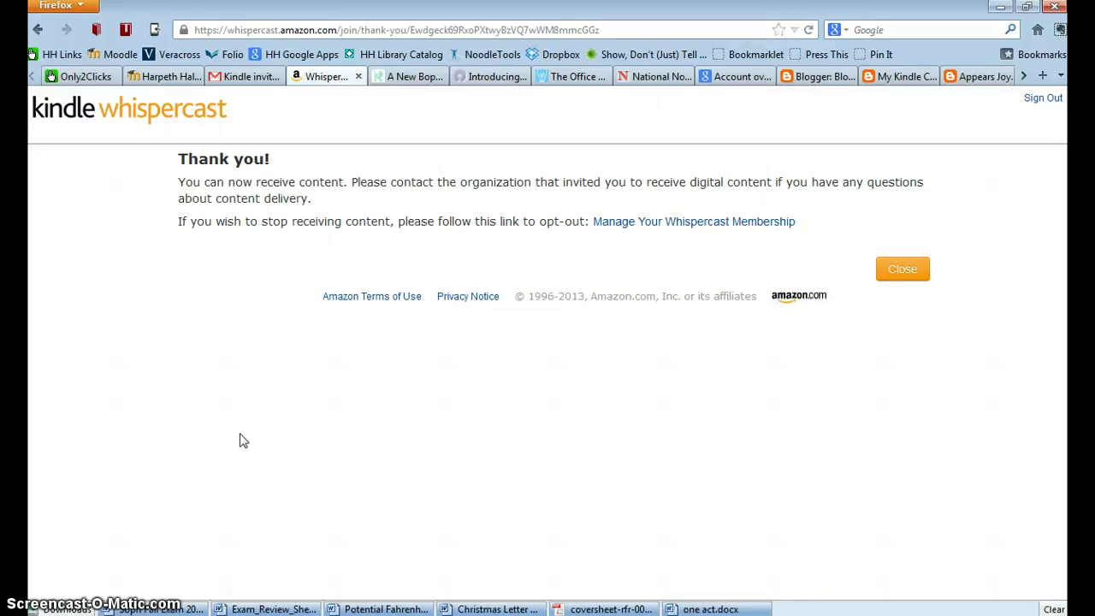
pyautogui.click(317, 532)
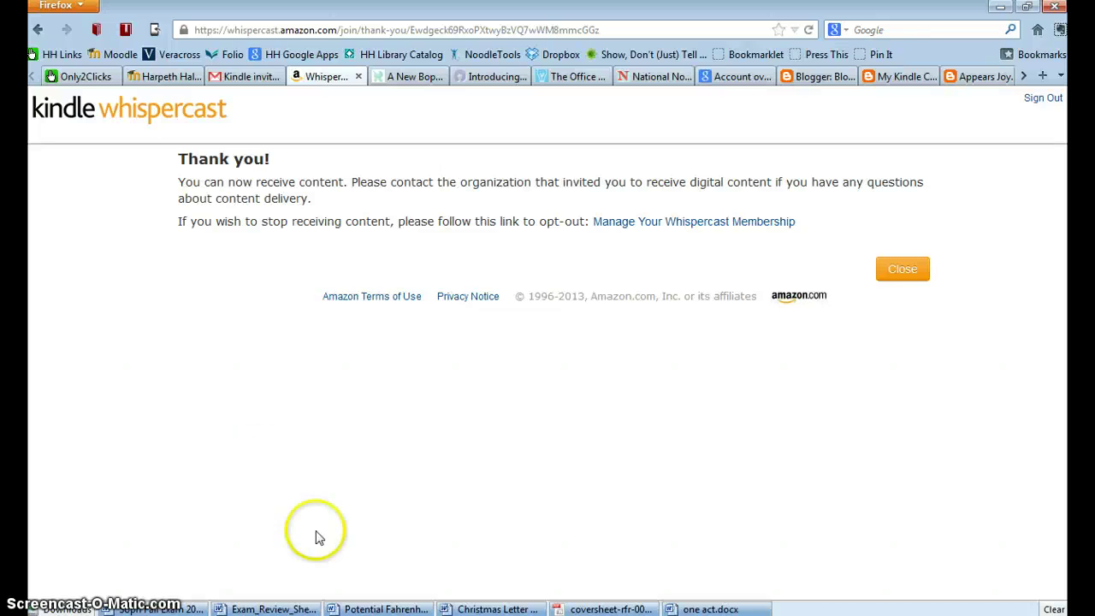
pyautogui.hotkey('alt', 'Tab')
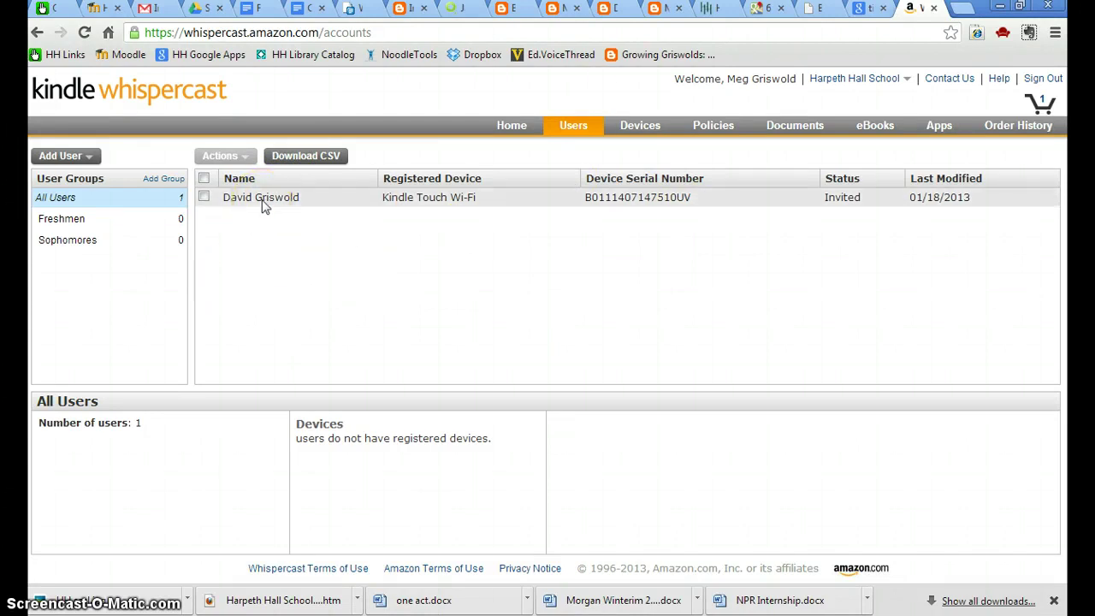
# - Go to the Devices page, which lists 0 devices so far
pyautogui.click(413, 229)
pyautogui.click(276, 225)
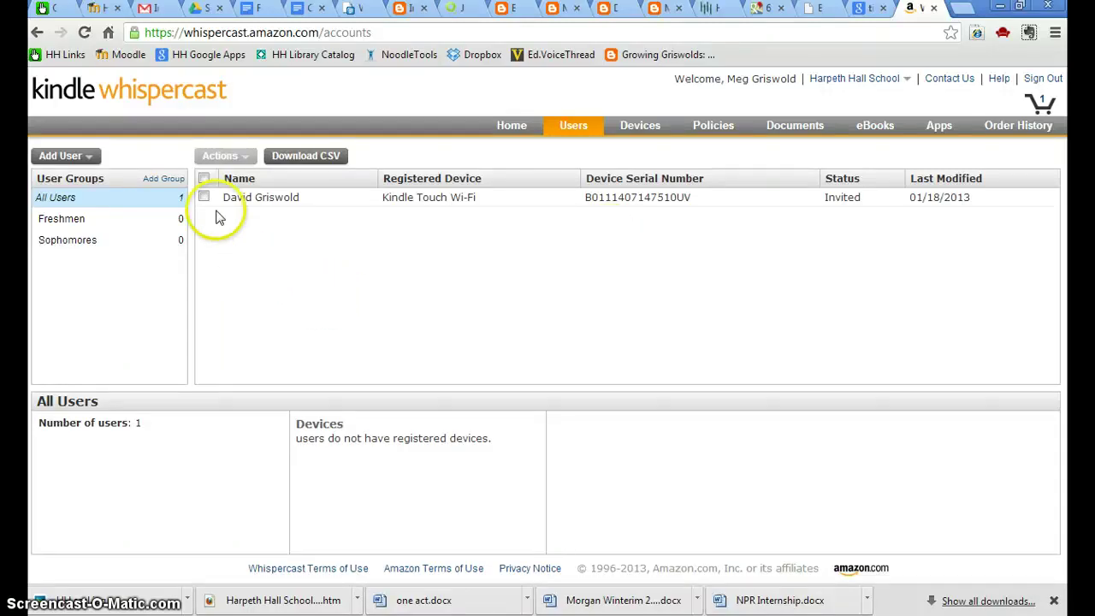
pyautogui.click(652, 128)
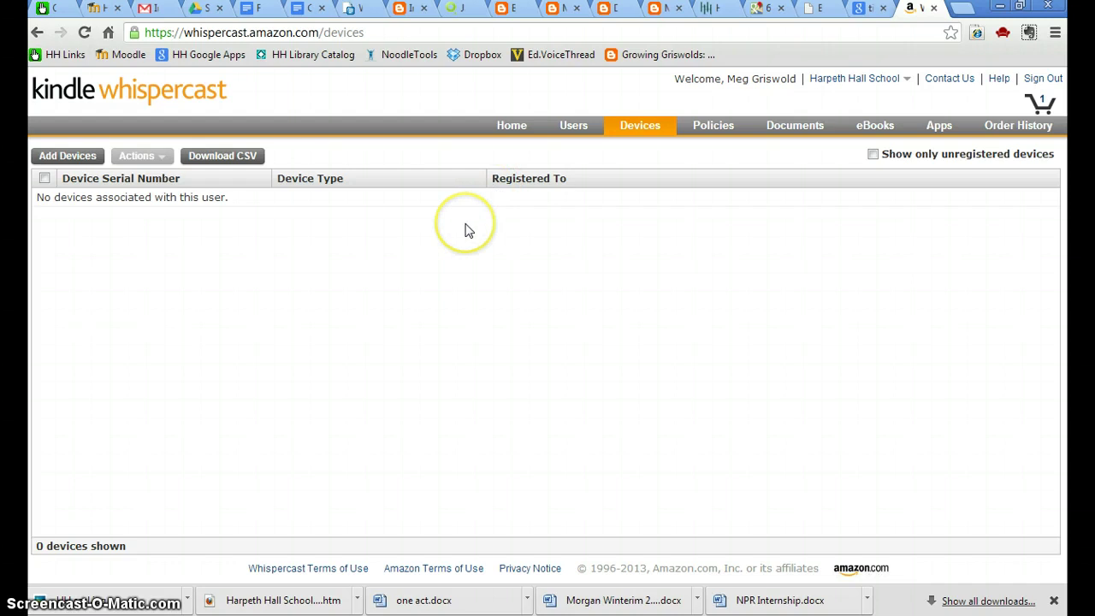
# - Preview the Add Devices by order number form, close it, then go to Policies
pyautogui.click(63, 155)
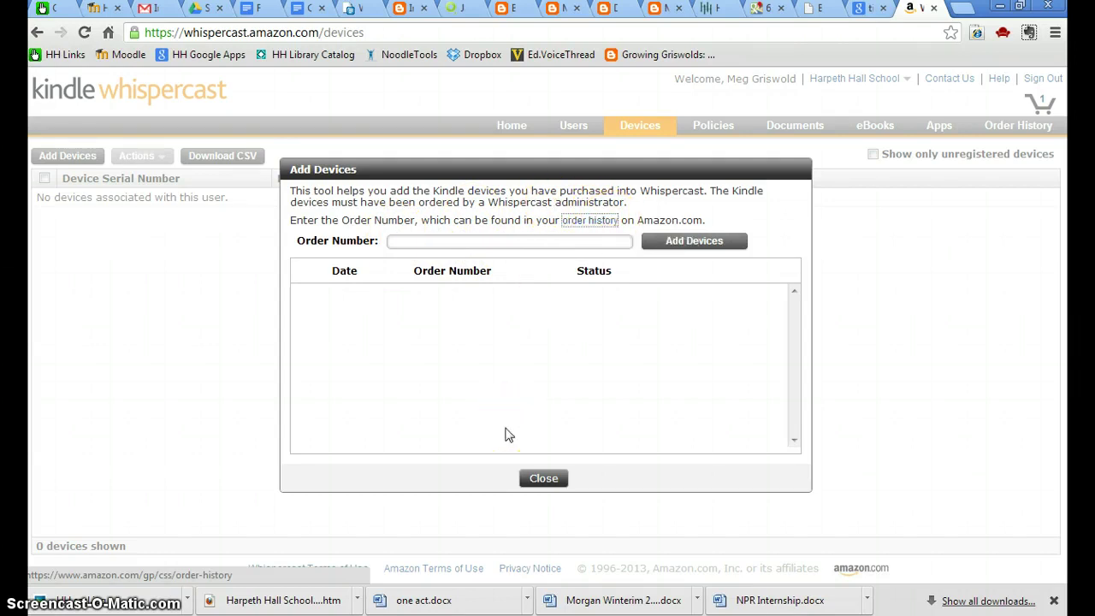
pyautogui.click(532, 477)
pyautogui.click(715, 130)
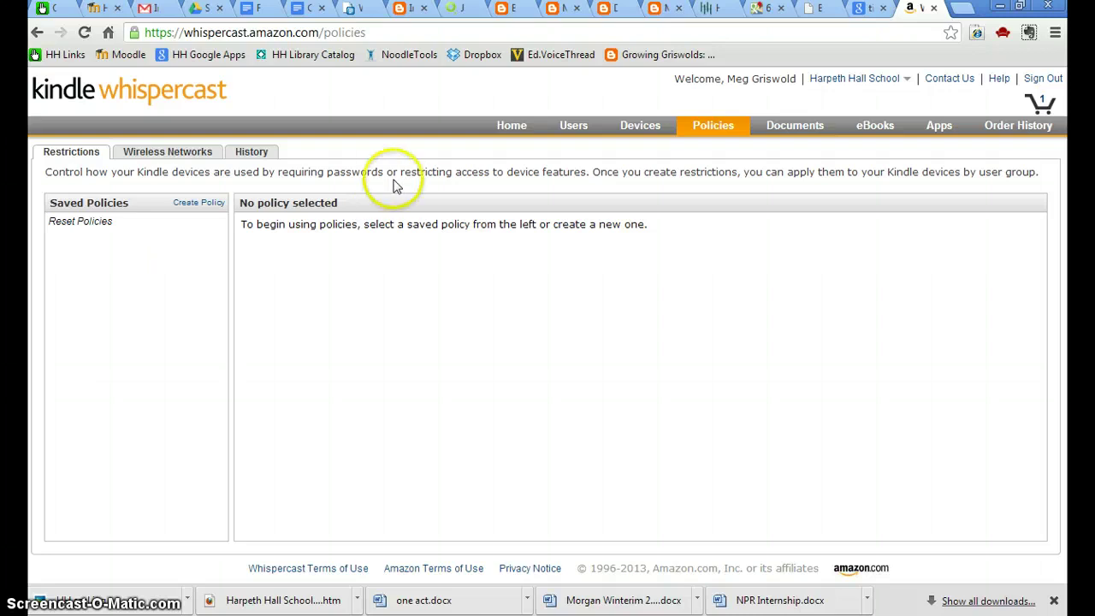
# - Draft a restriction policy 'changing content' with Block store ticked, then cancel it unsaved
pyautogui.click(211, 205)
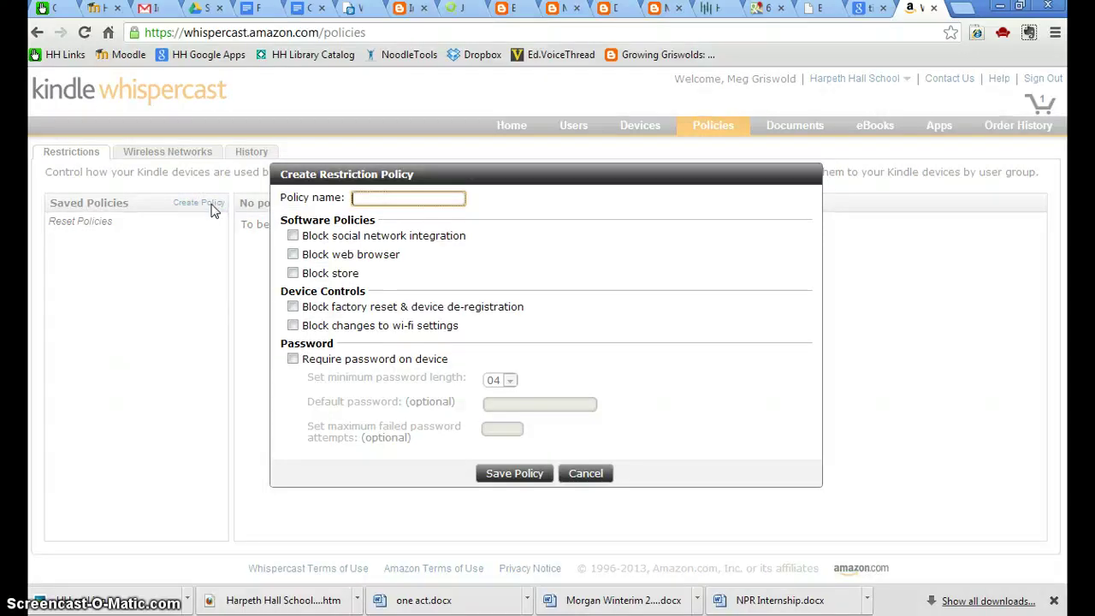
pyautogui.press('Return')
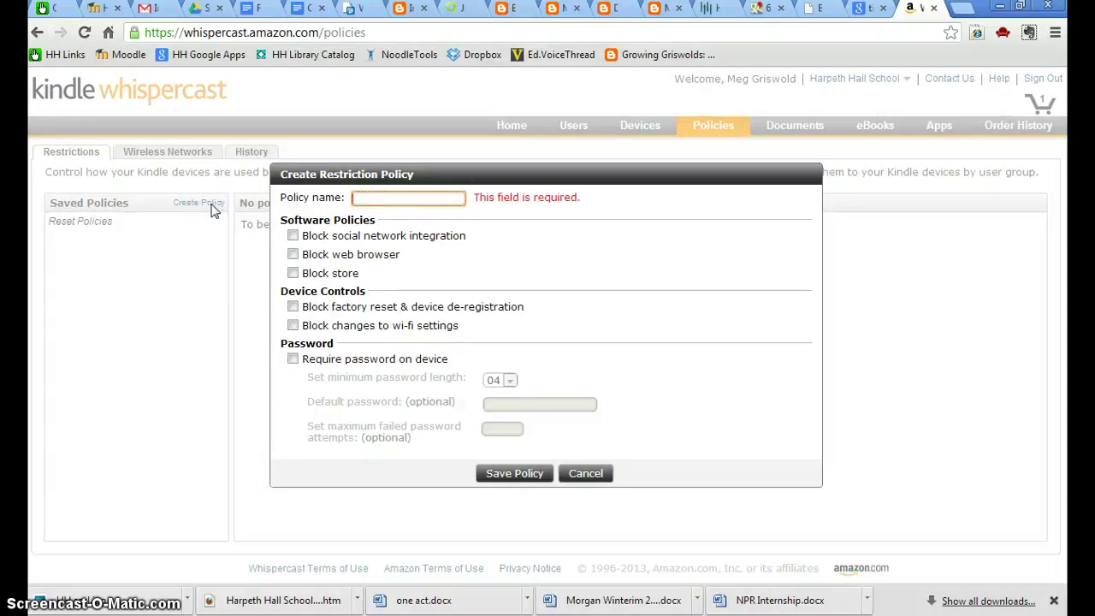
pyautogui.write('changing content')
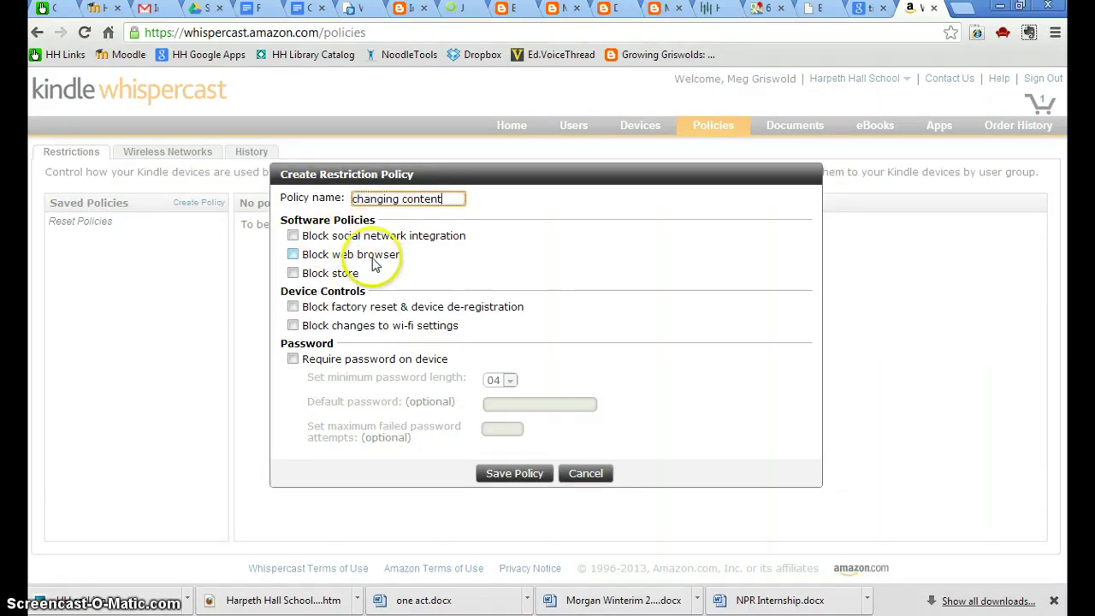
pyautogui.click(293, 274)
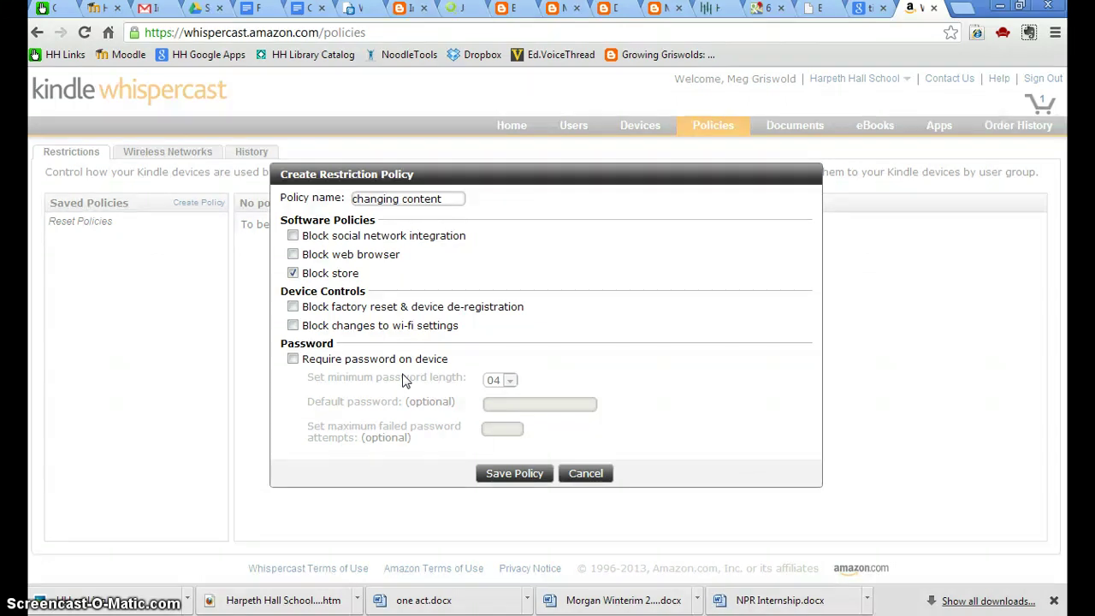
pyautogui.click(604, 475)
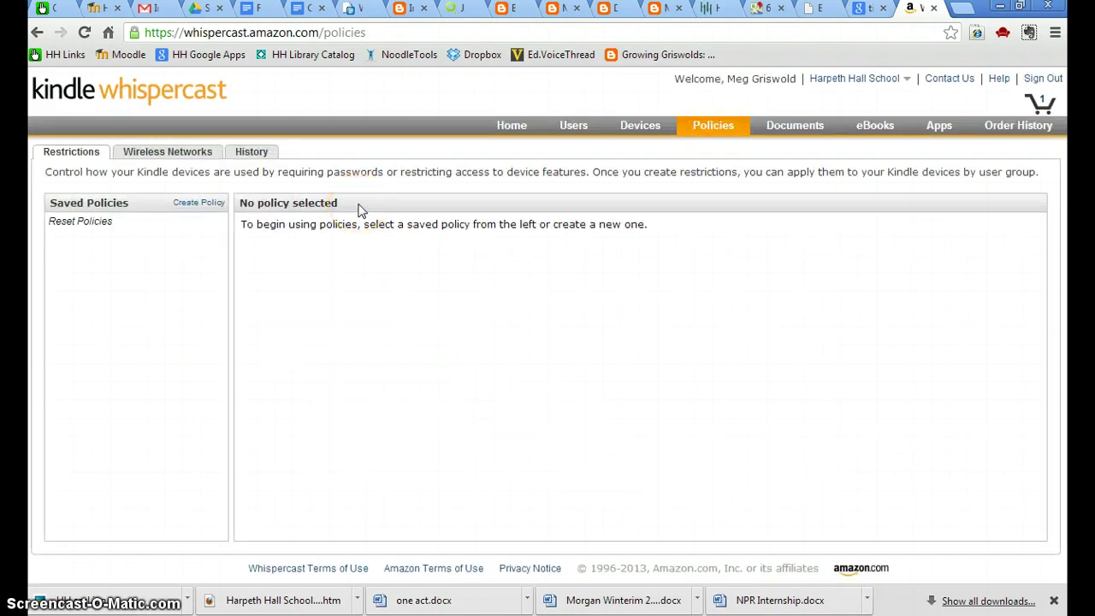
pyautogui.click(172, 154)
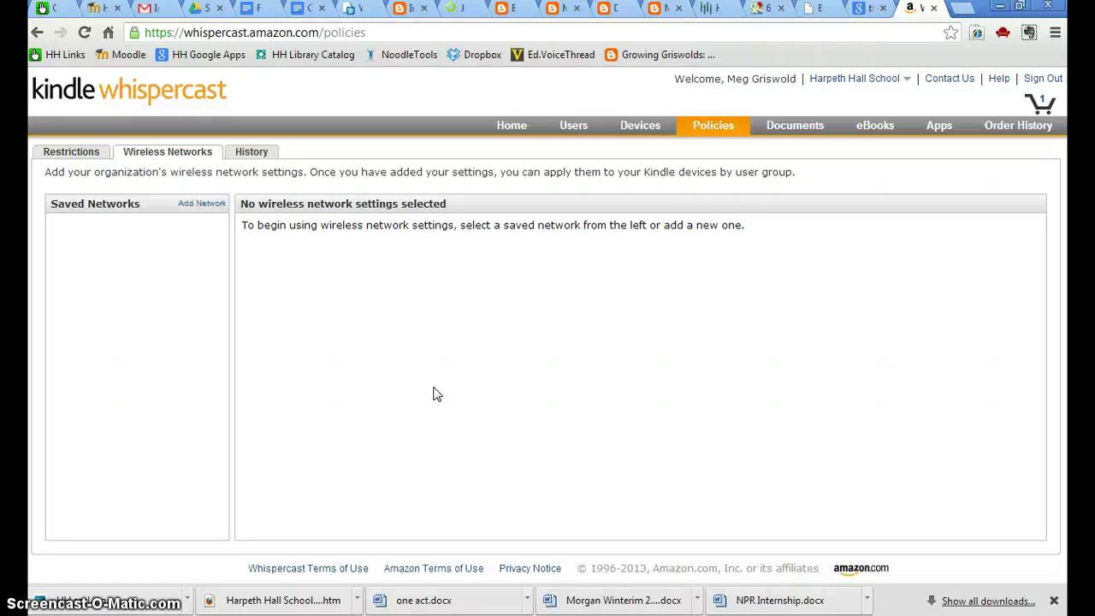
# - Look over the Wireless Networks and policy History tabs, then go to the empty Documents page
pyautogui.click(205, 211)
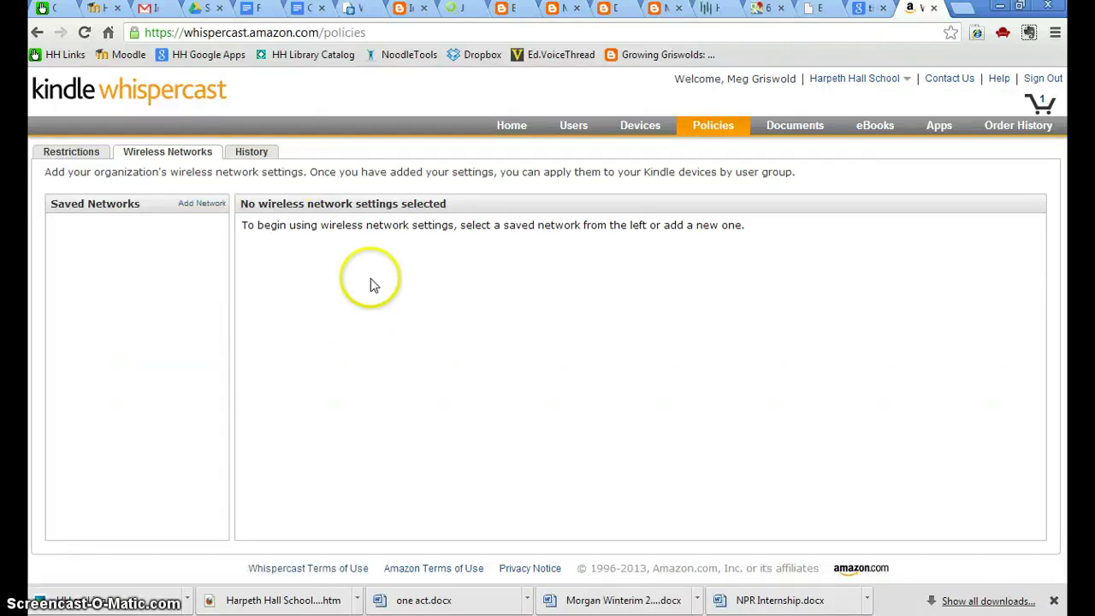
pyautogui.click(243, 156)
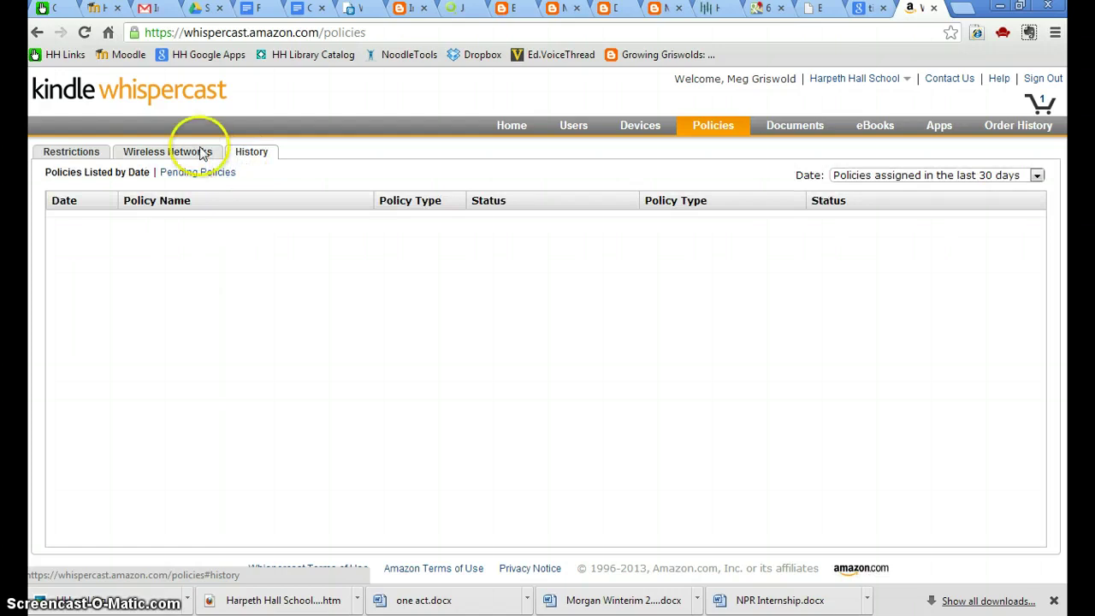
pyautogui.click(811, 128)
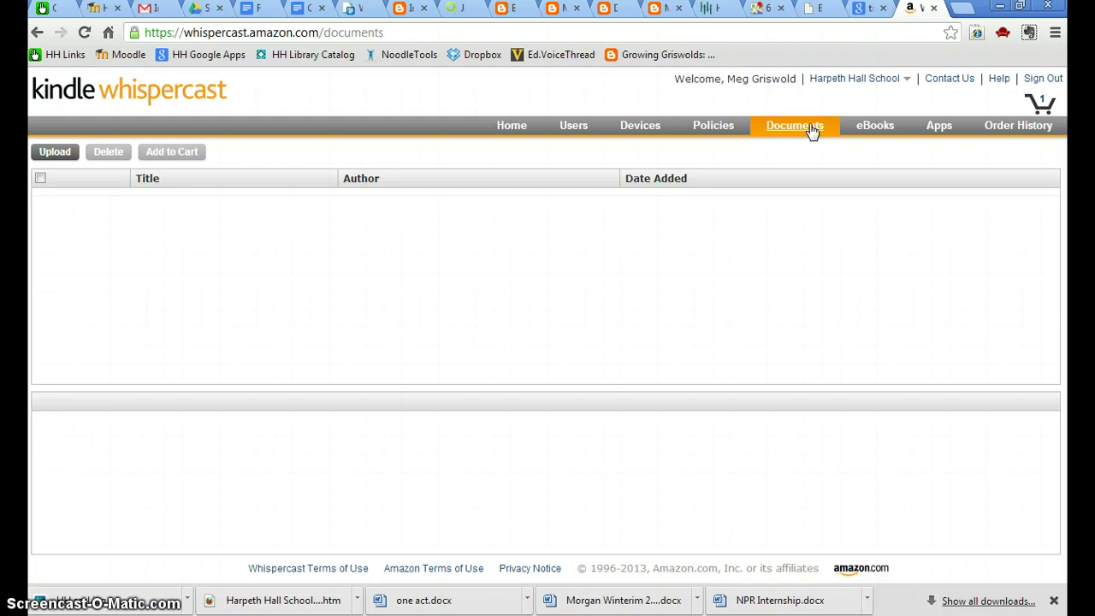
# - Start an upload and pick English I syllabus 12-13.docx from Dropbox > 2012-2013 > English I
pyautogui.click(55, 159)
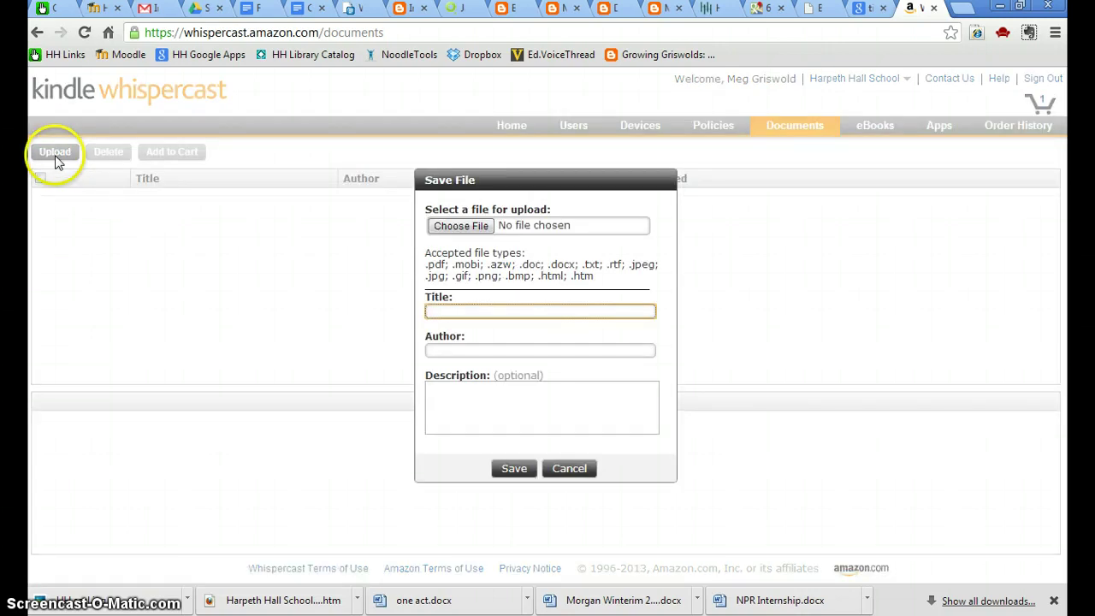
pyautogui.click(483, 225)
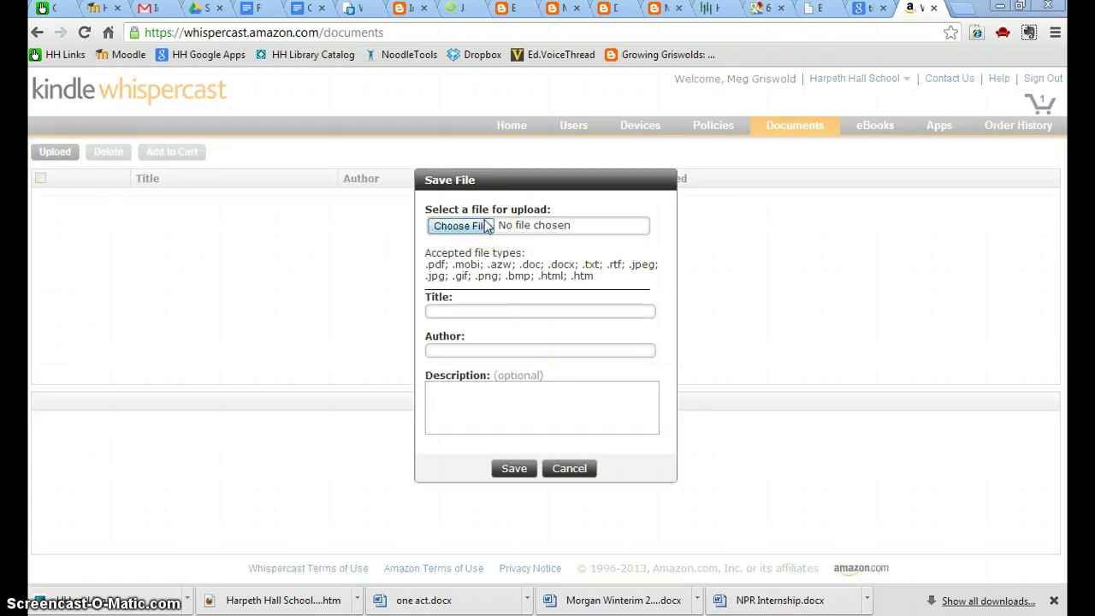
pyautogui.click(91, 147)
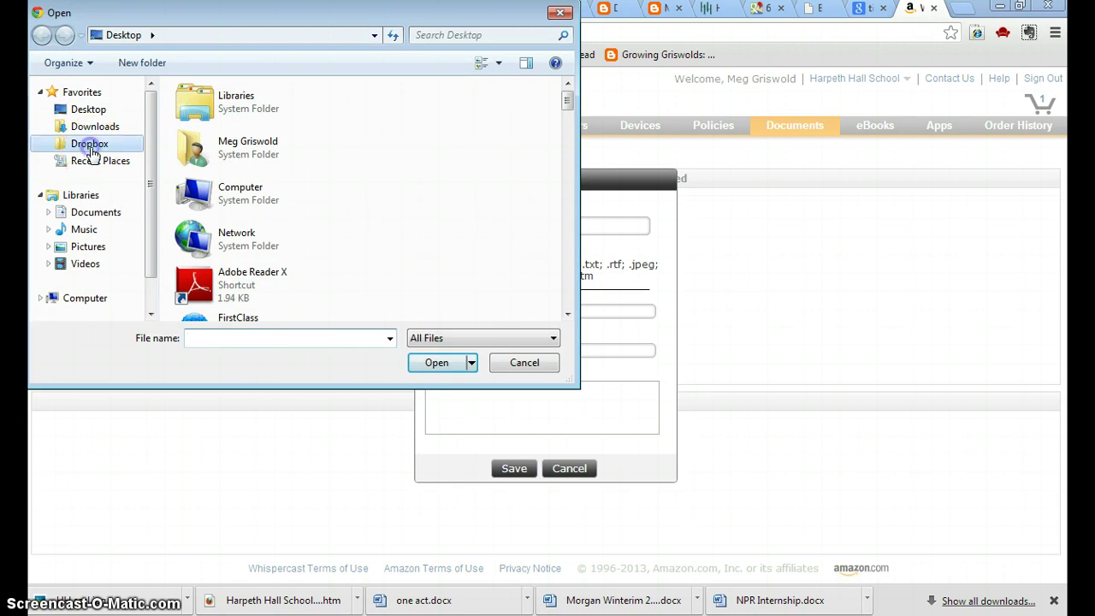
pyautogui.click(314, 125)
pyautogui.doubleClick(315, 126)
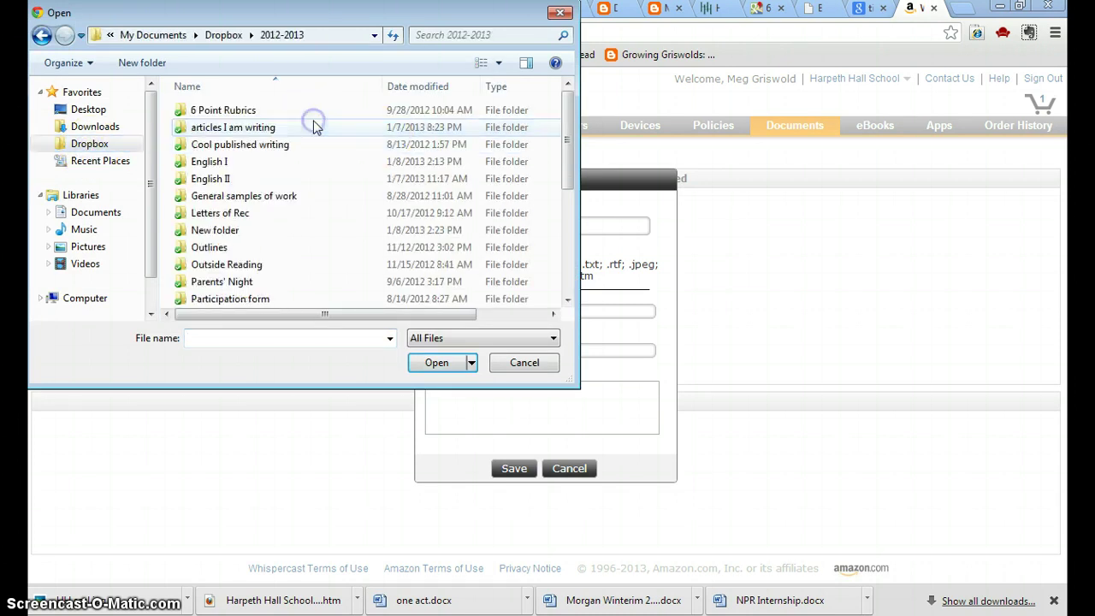
pyautogui.doubleClick(285, 166)
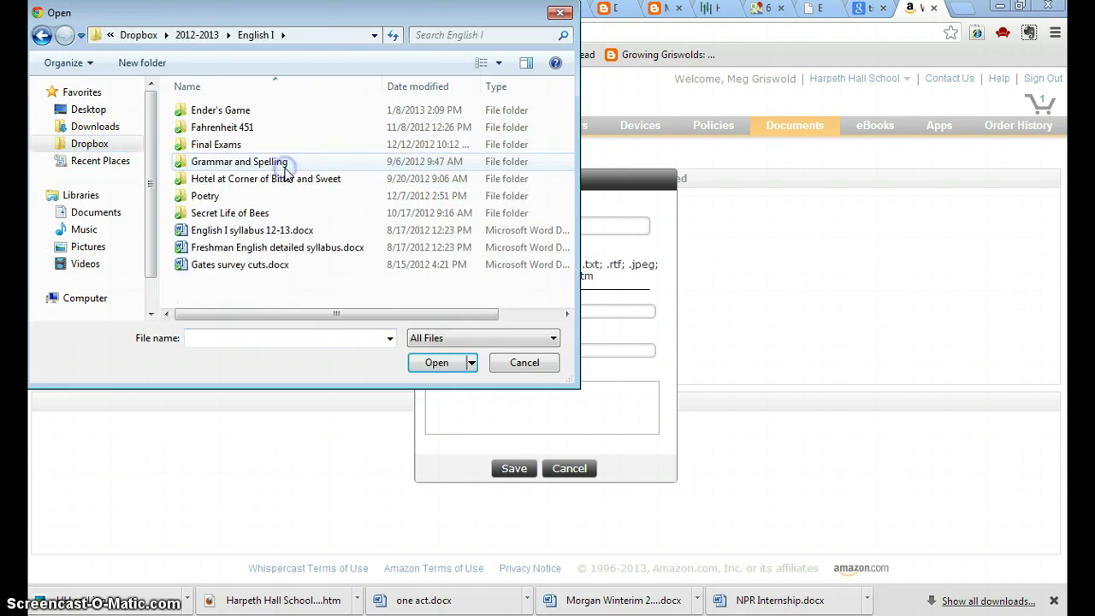
pyautogui.click(276, 231)
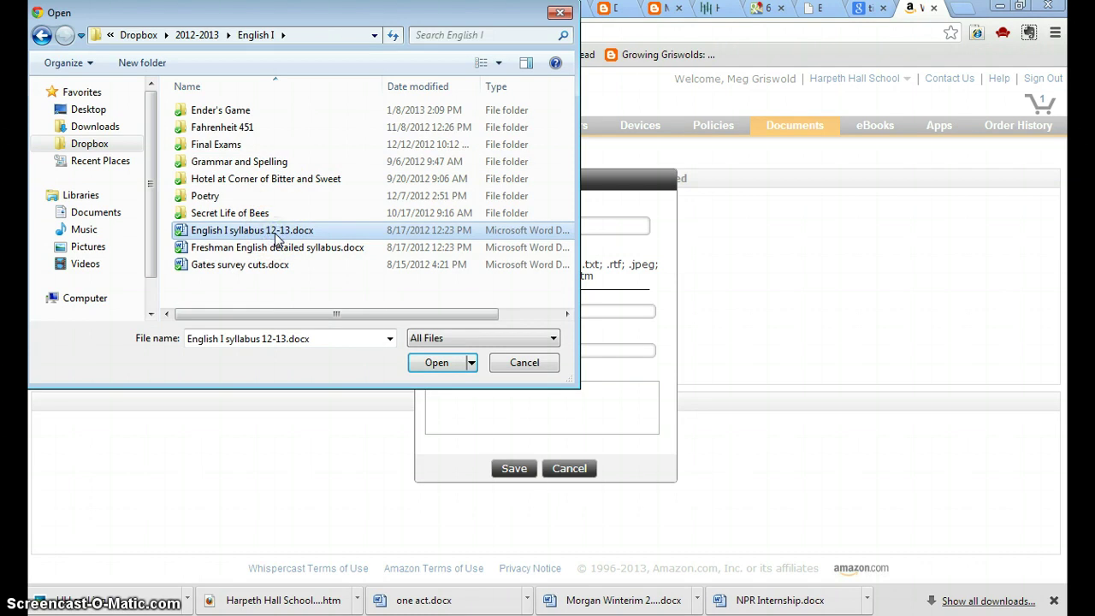
pyautogui.click(437, 363)
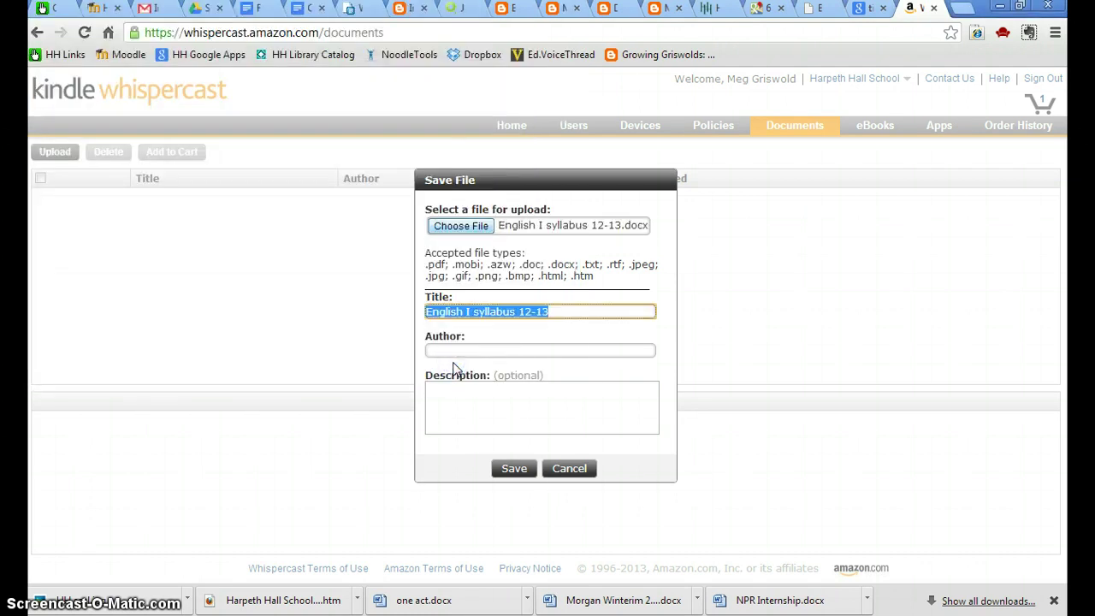
# - Enter the author's name and description 'This is the syllabus for English I.', then save
pyautogui.click(463, 351)
pyautogui.write('Meg')
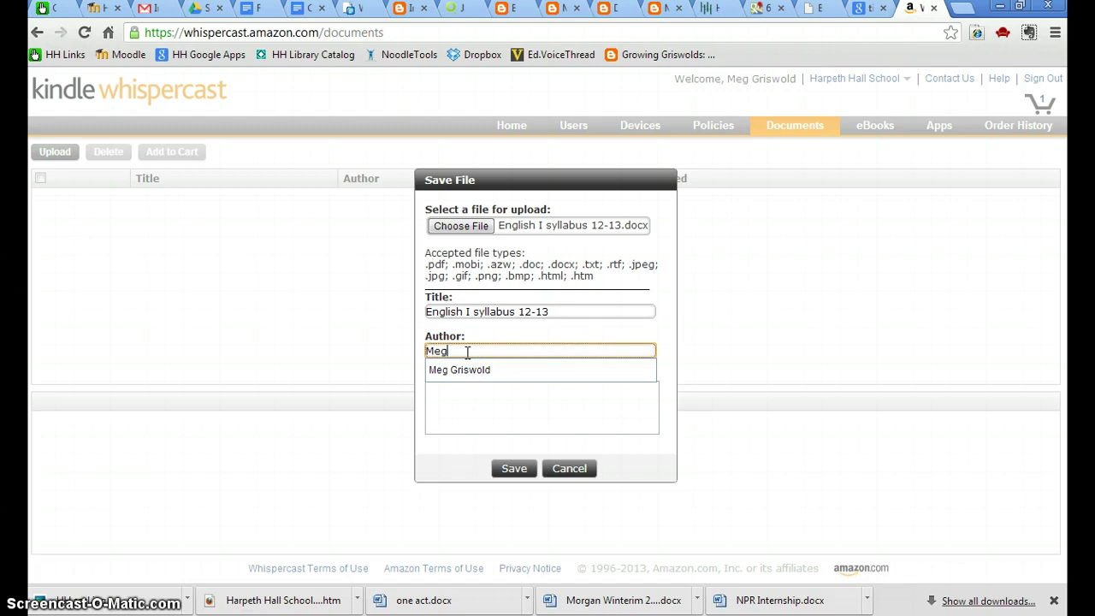
pyautogui.write(' Griswold')
pyautogui.click(550, 420)
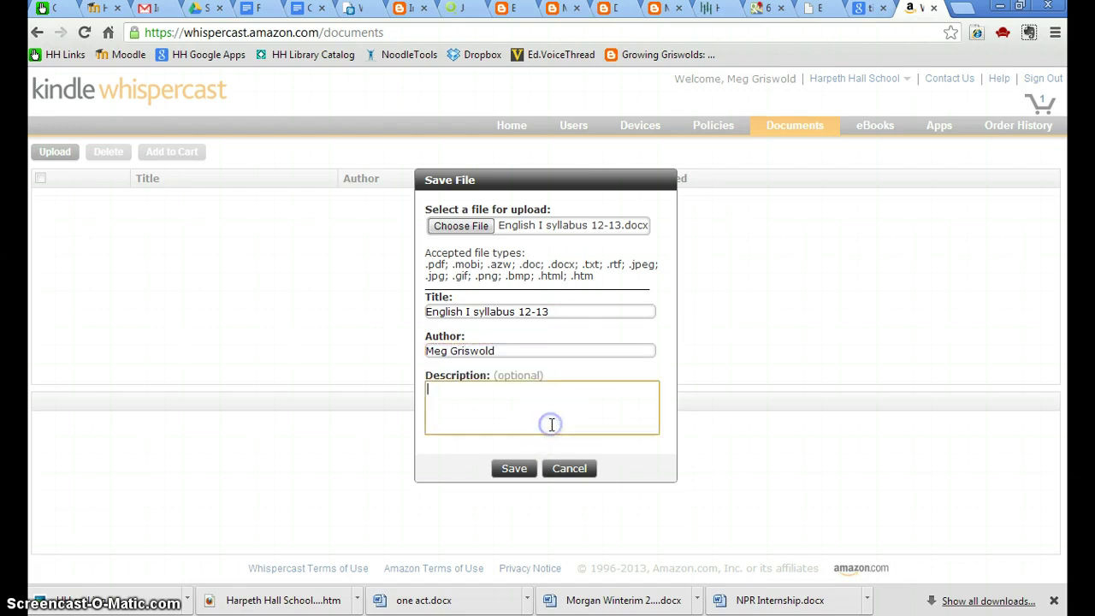
pyautogui.write('This is the syllabus for En')
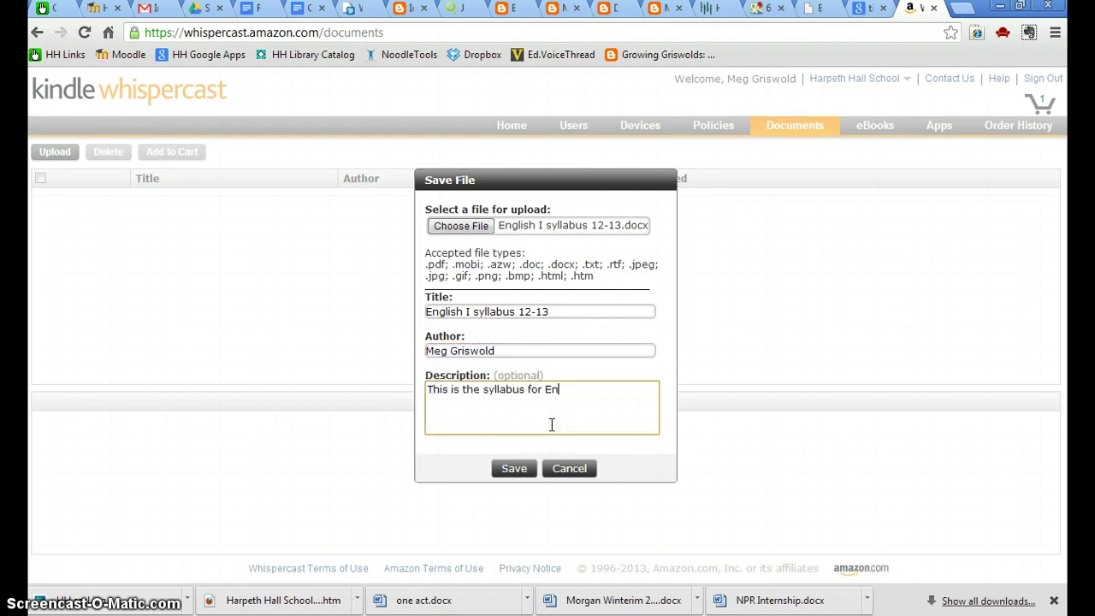
pyautogui.write('glish I.')
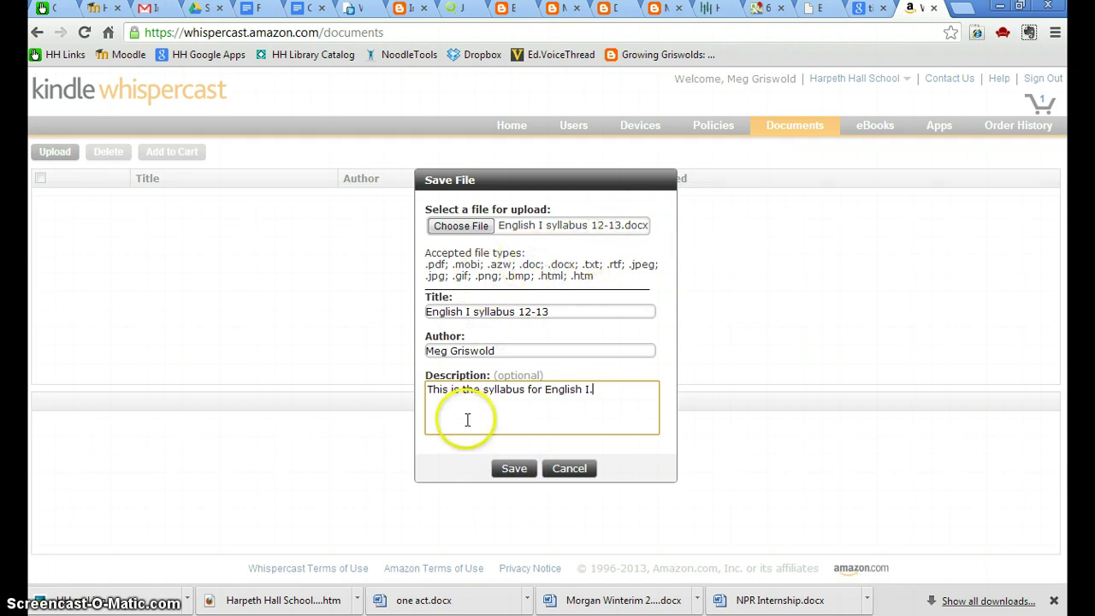
pyautogui.click(504, 471)
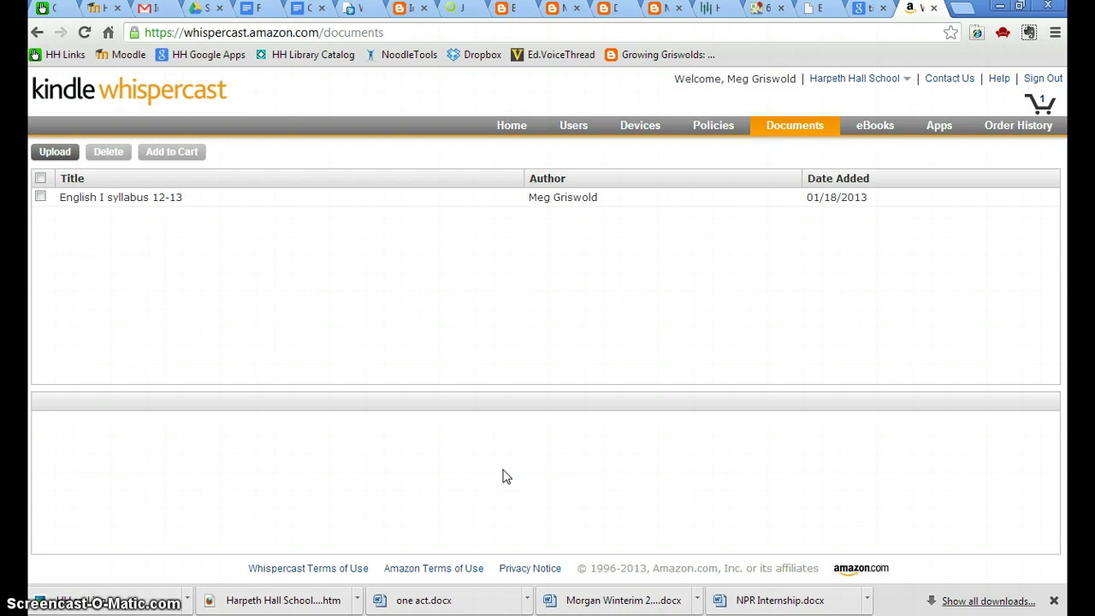
# - Tick the English I syllabus 12-13 document and add it to the cart
pyautogui.click(81, 198)
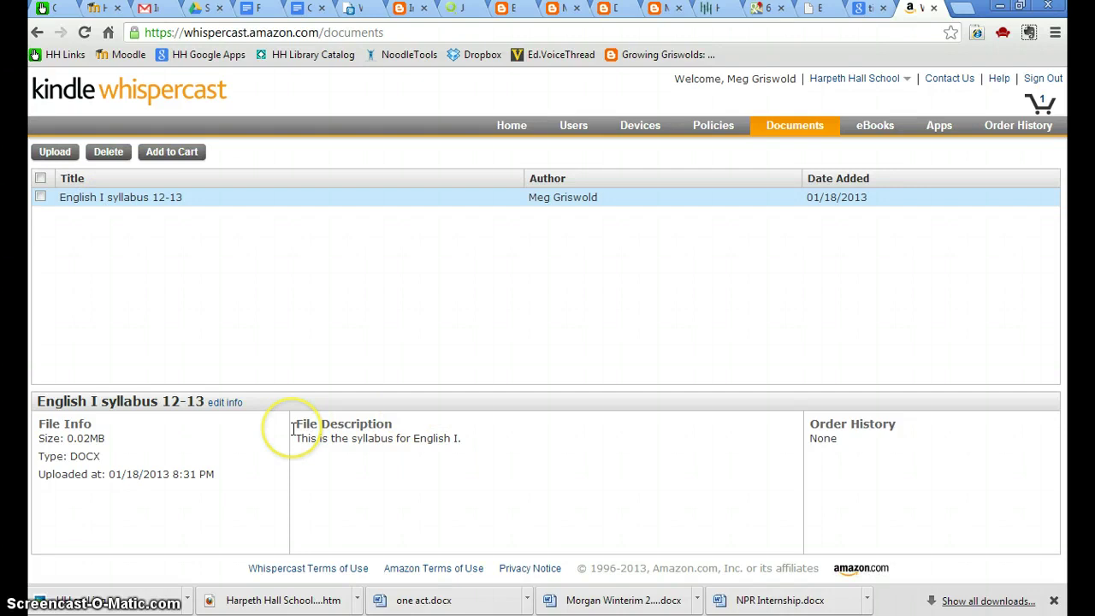
pyautogui.click(39, 197)
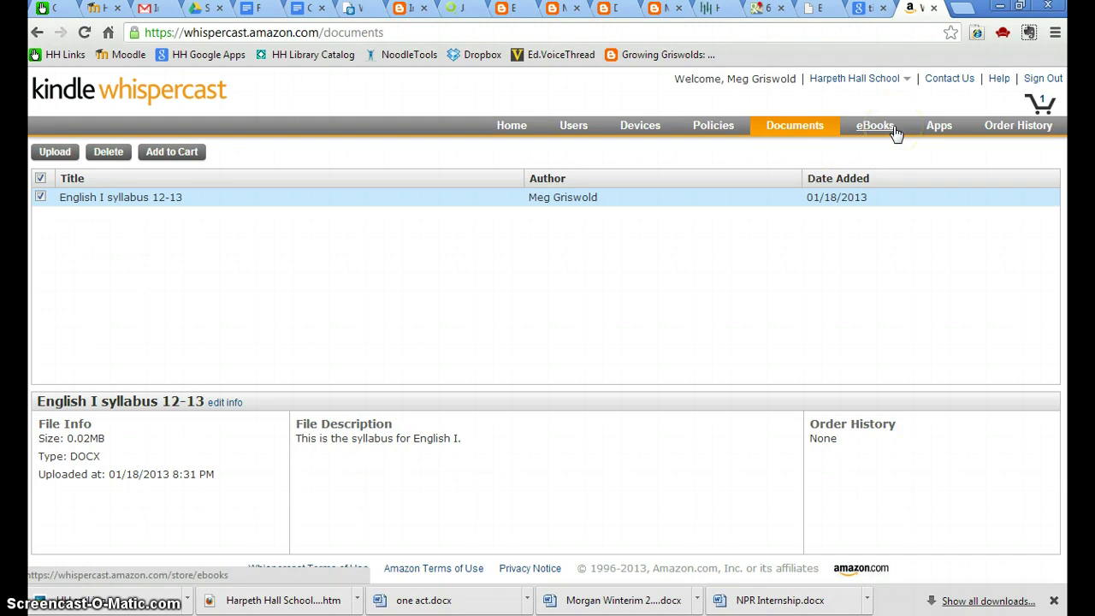
pyautogui.click(183, 164)
pyautogui.click(494, 193)
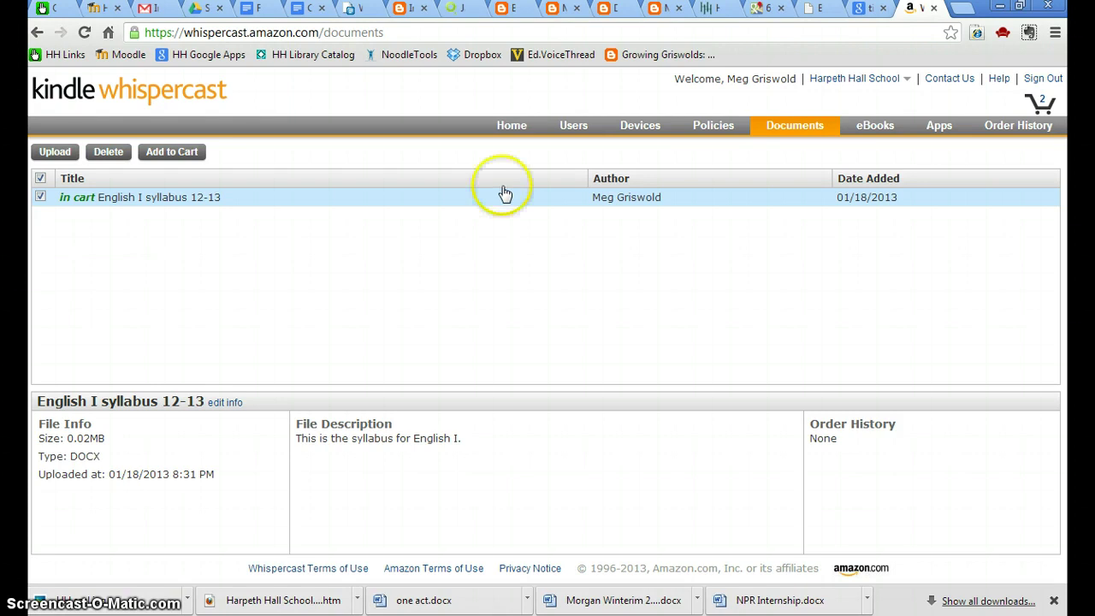
pyautogui.click(876, 128)
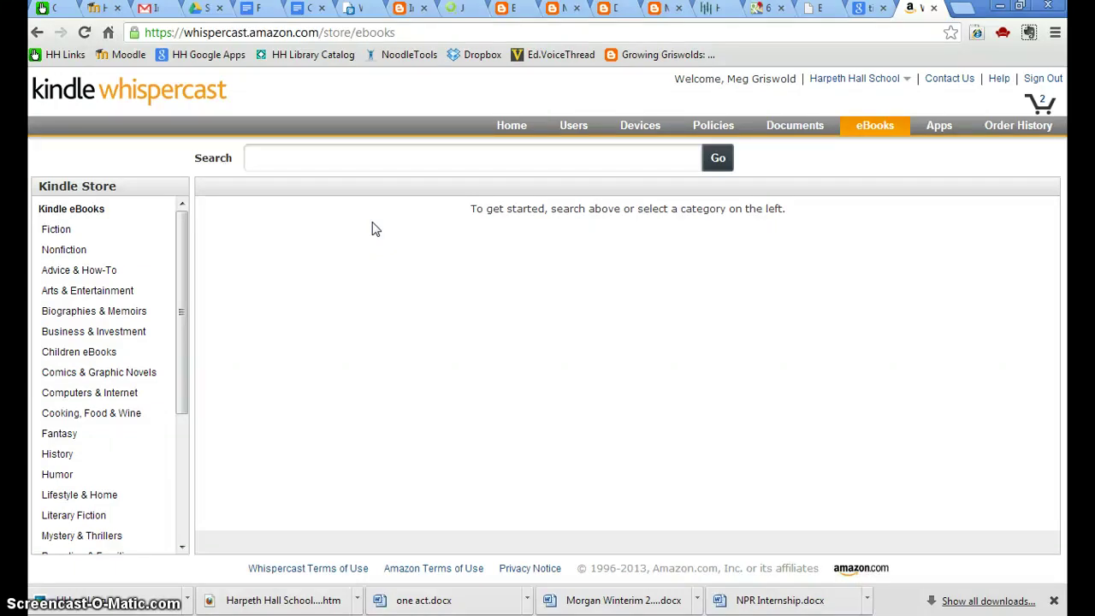
# - Search eBooks for Gulliver's Travels and add the free Timeless Classics edition to the cart
pyautogui.write("Gulliver's Travels")
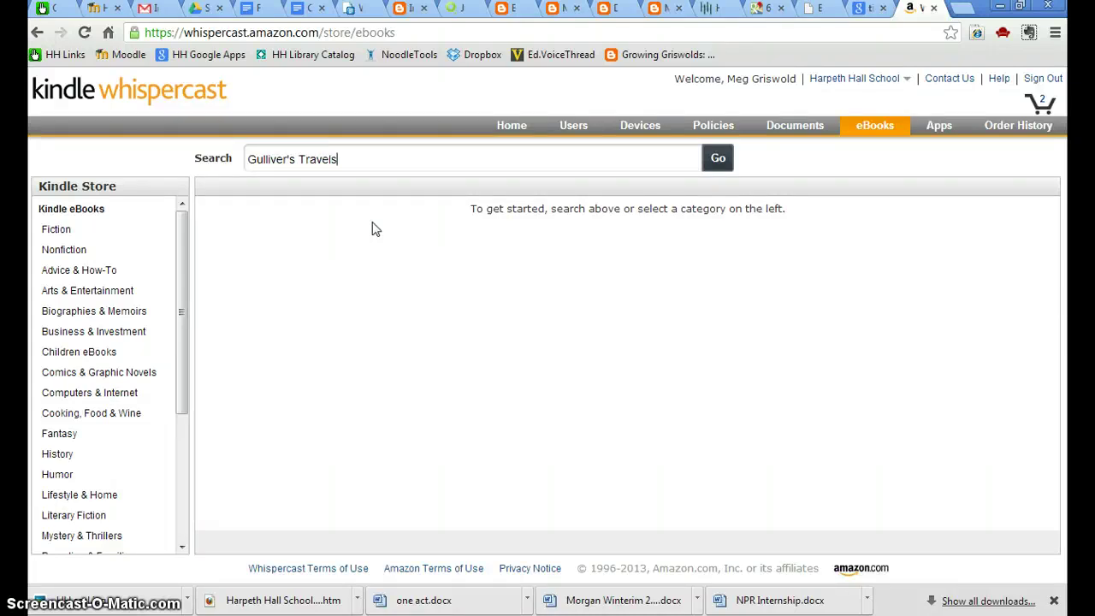
pyautogui.click(719, 161)
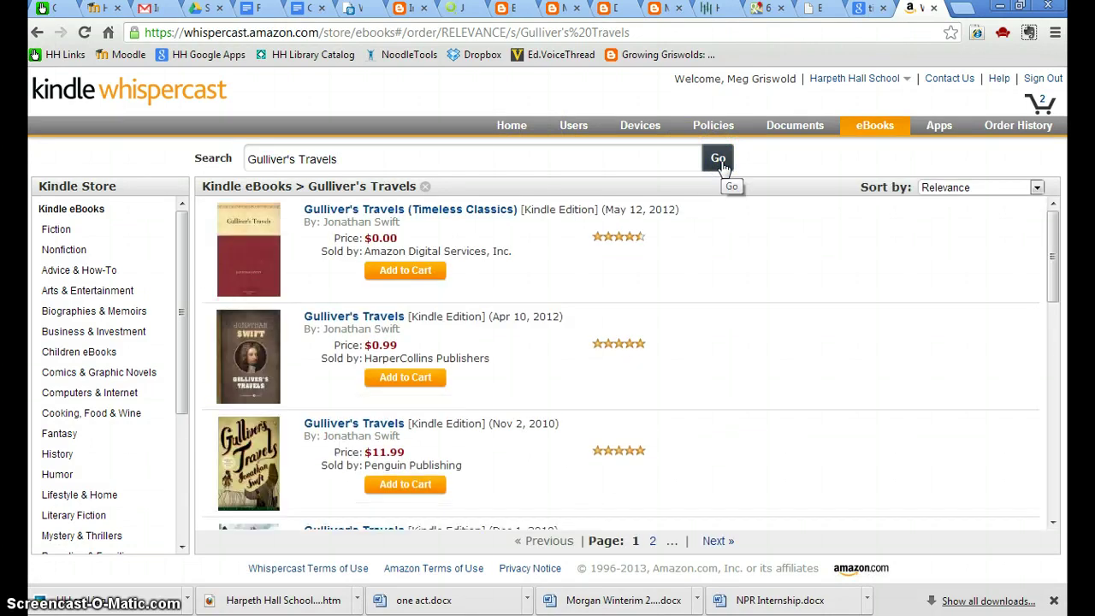
pyautogui.click(716, 171)
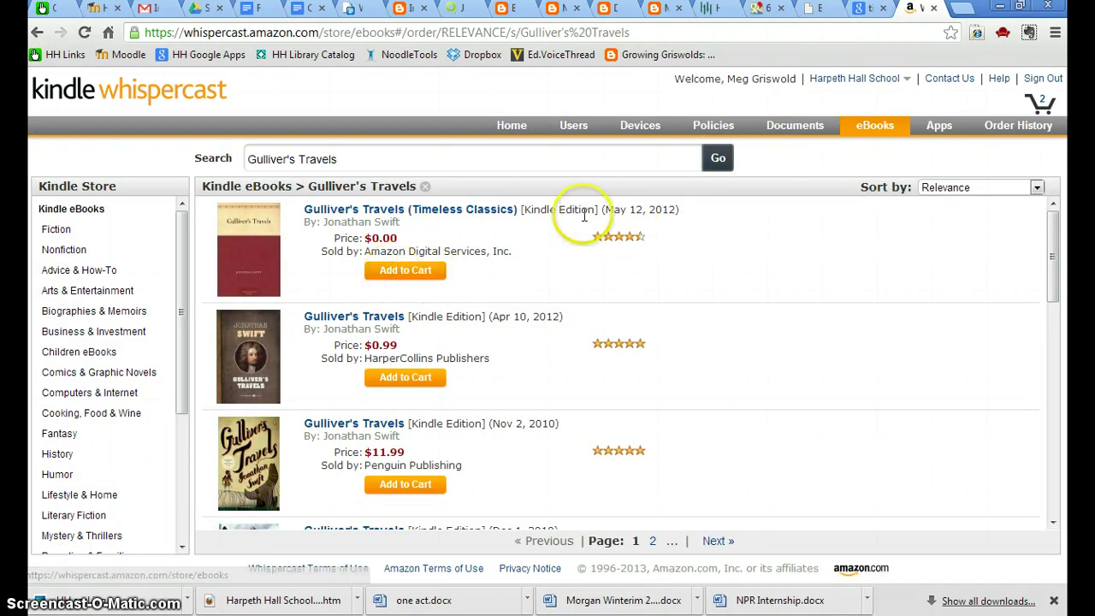
pyautogui.click(389, 271)
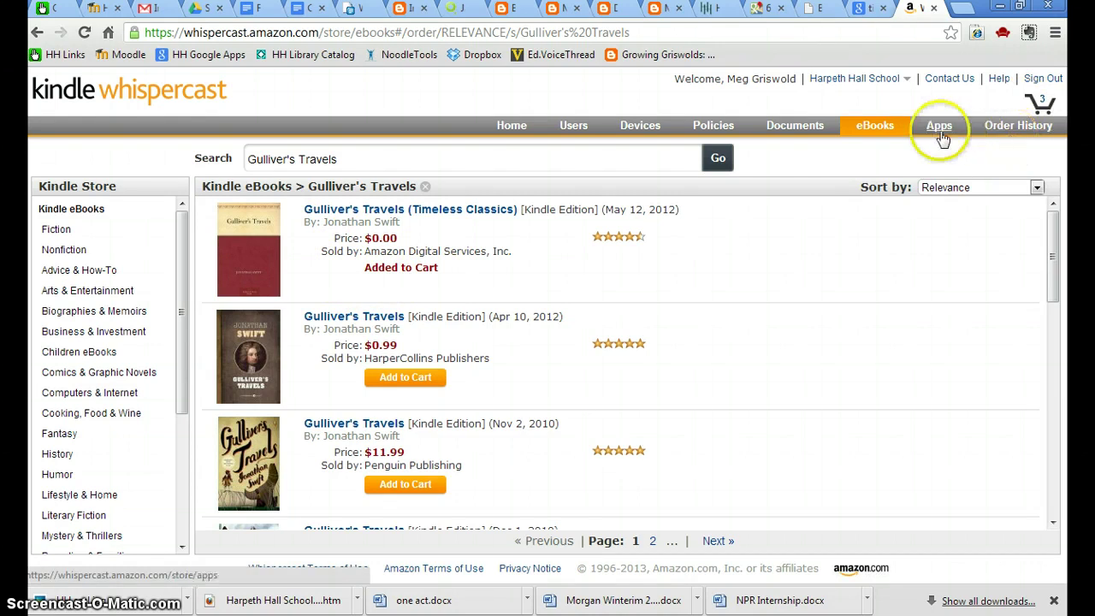
# - Address the cart's three items to All Users, turn off gift card balance, and preview the order
pyautogui.click(1038, 104)
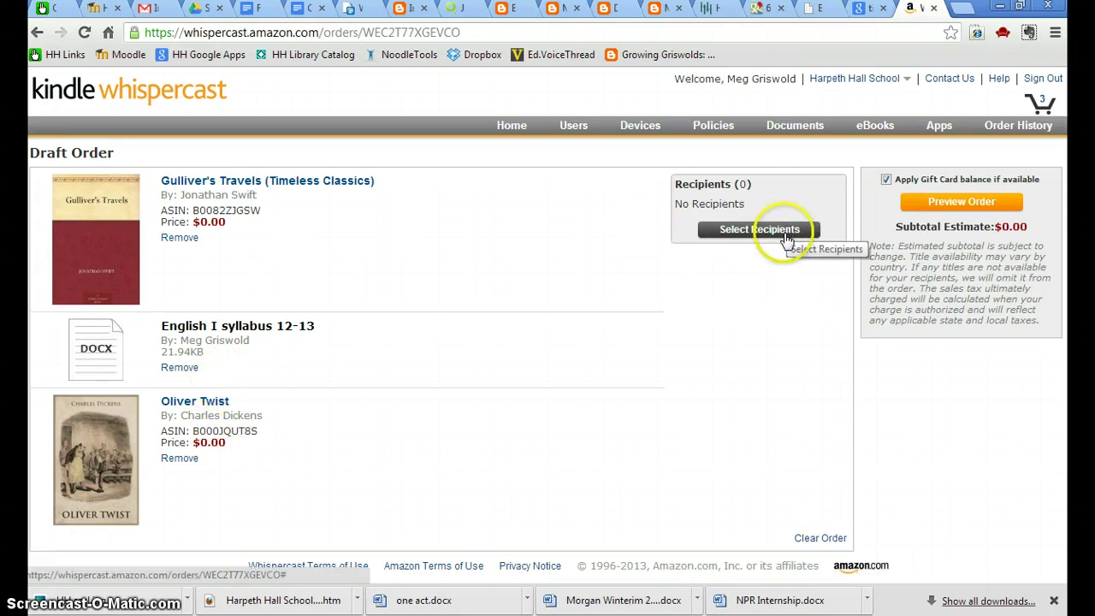
pyautogui.click(886, 179)
pyautogui.click(752, 229)
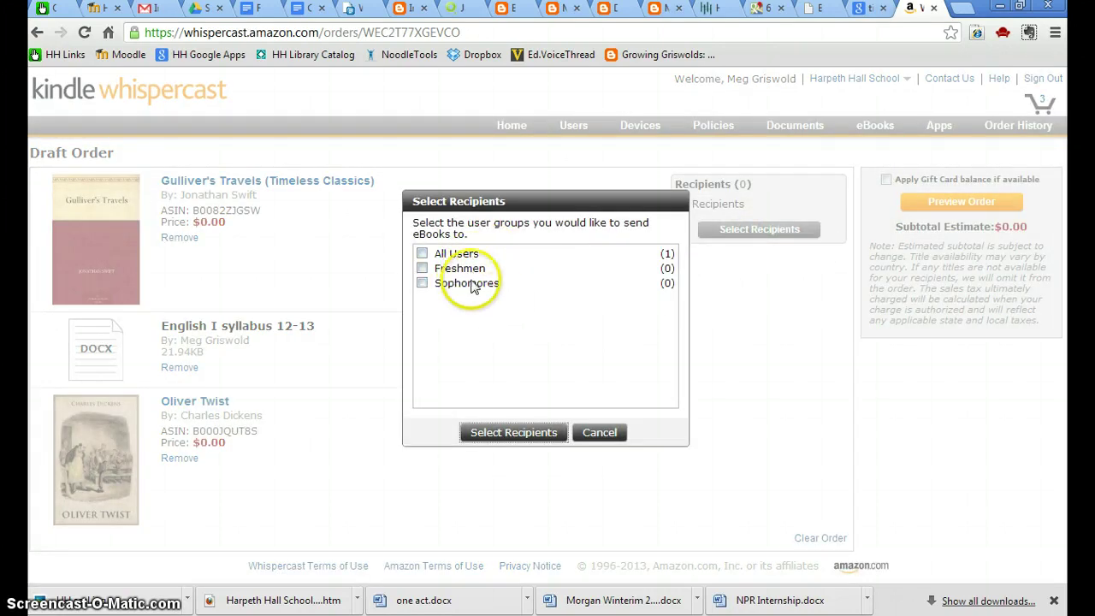
pyautogui.click(422, 255)
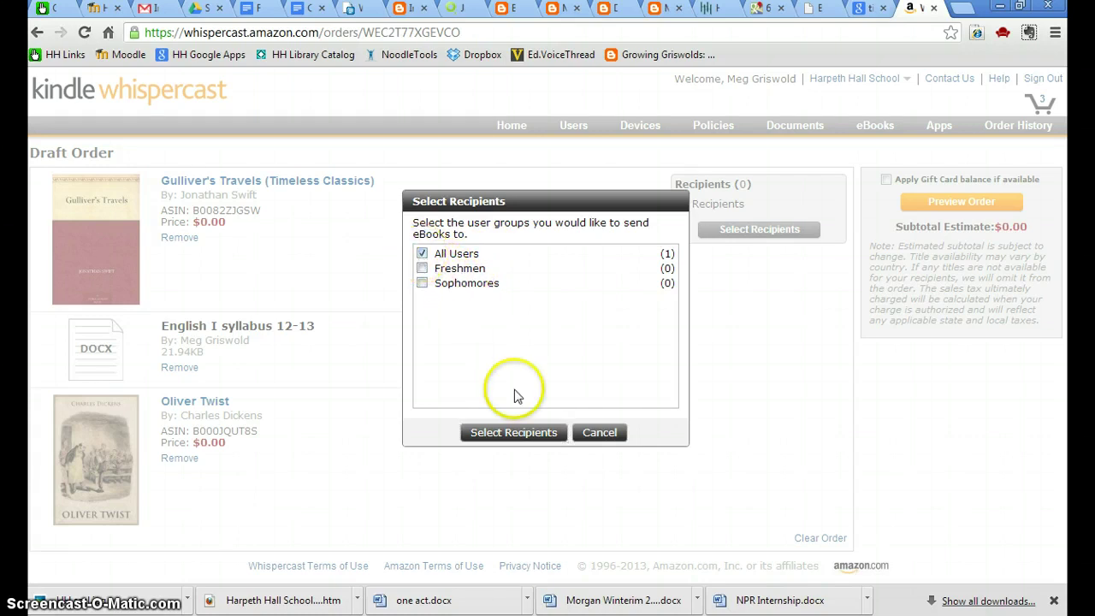
pyautogui.click(526, 435)
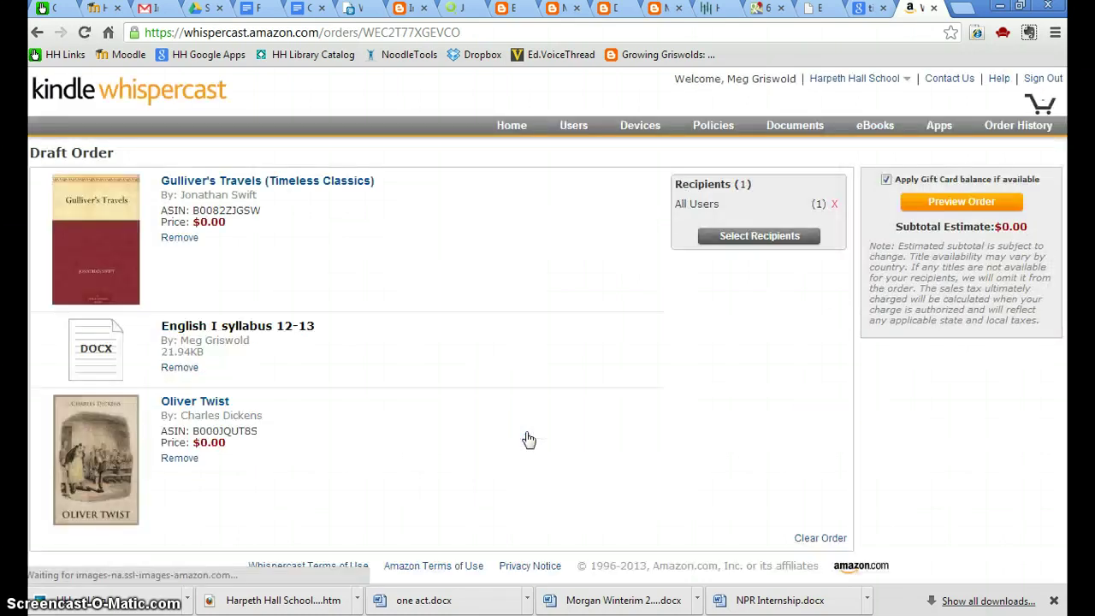
pyautogui.click(779, 378)
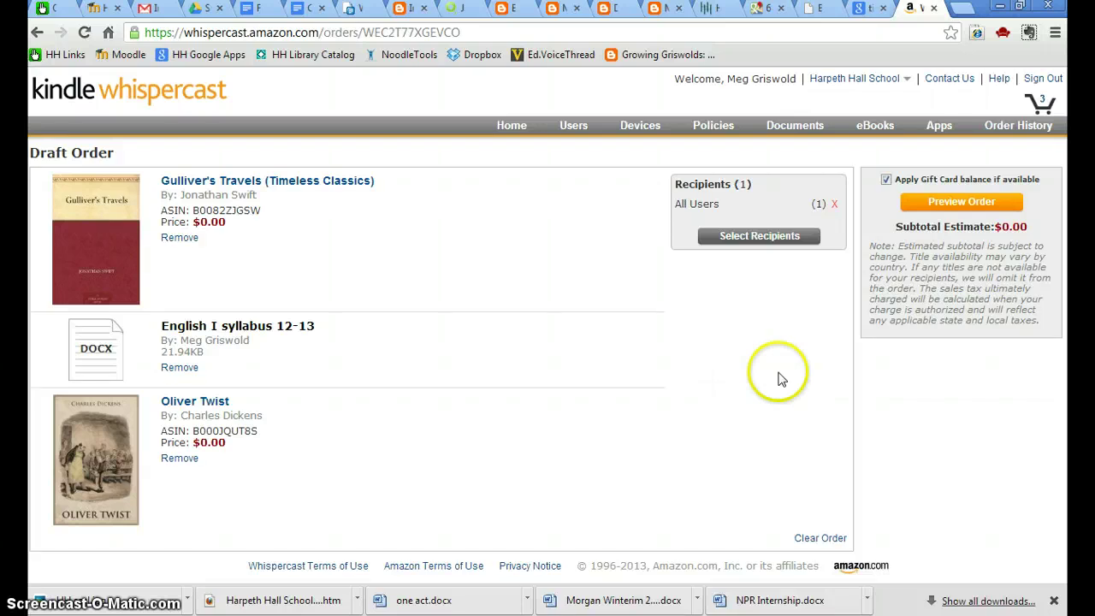
pyautogui.click(885, 180)
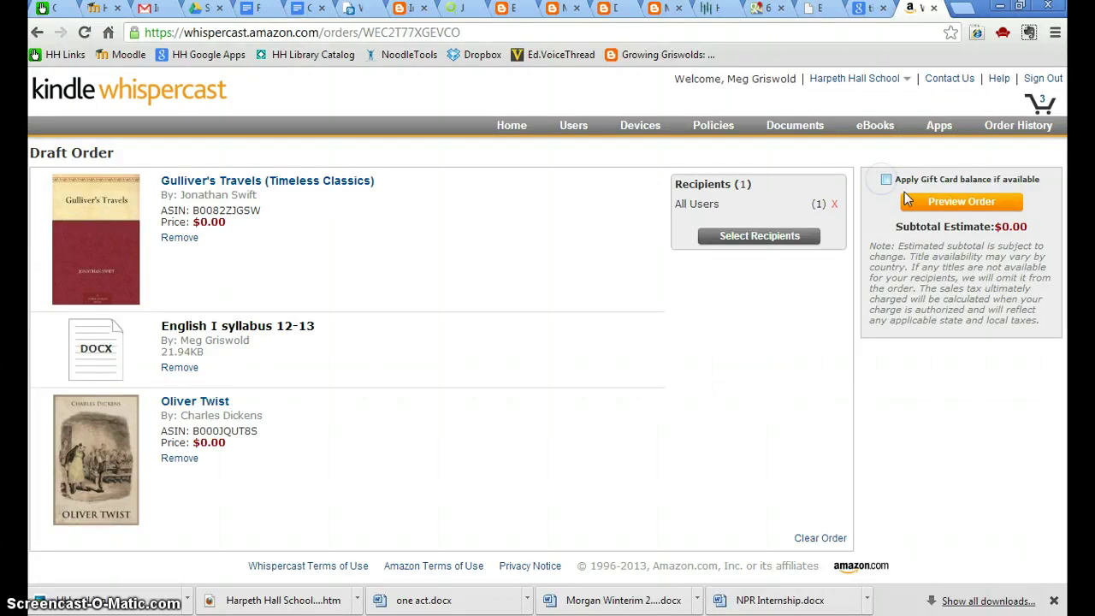
pyautogui.click(924, 203)
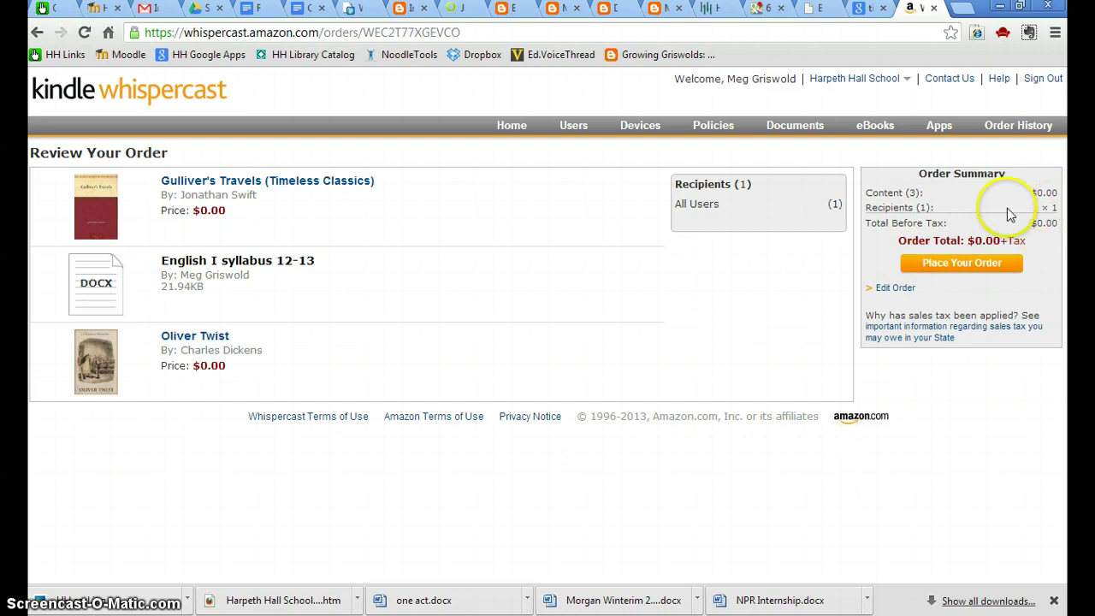
# - Place the syllabus-and-two-ebooks order, dismiss the confirmation, and return to the Users page
pyautogui.click(948, 265)
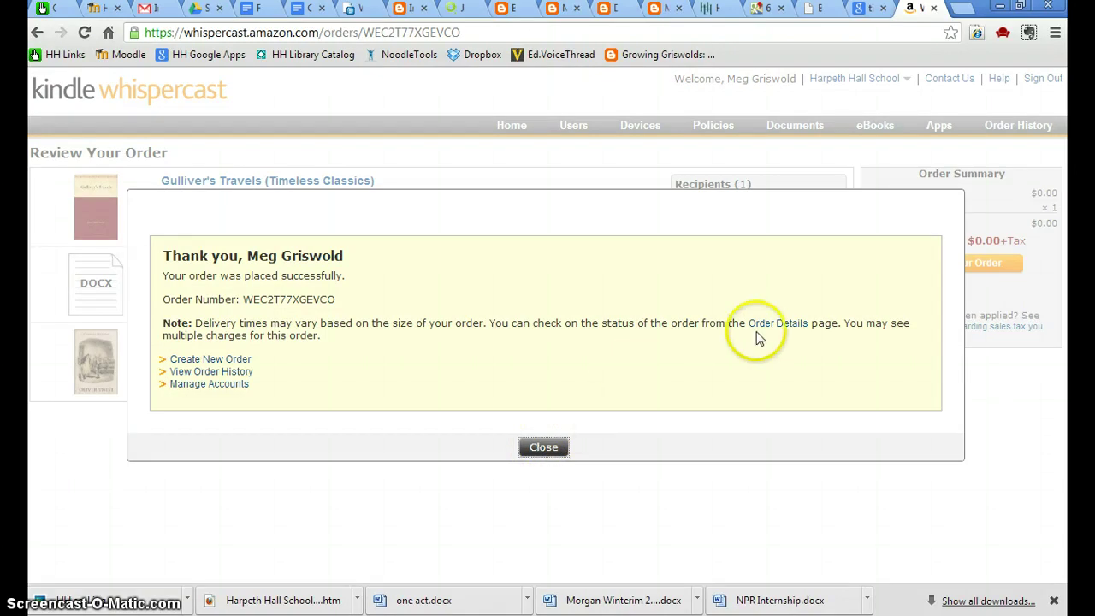
pyautogui.click(542, 447)
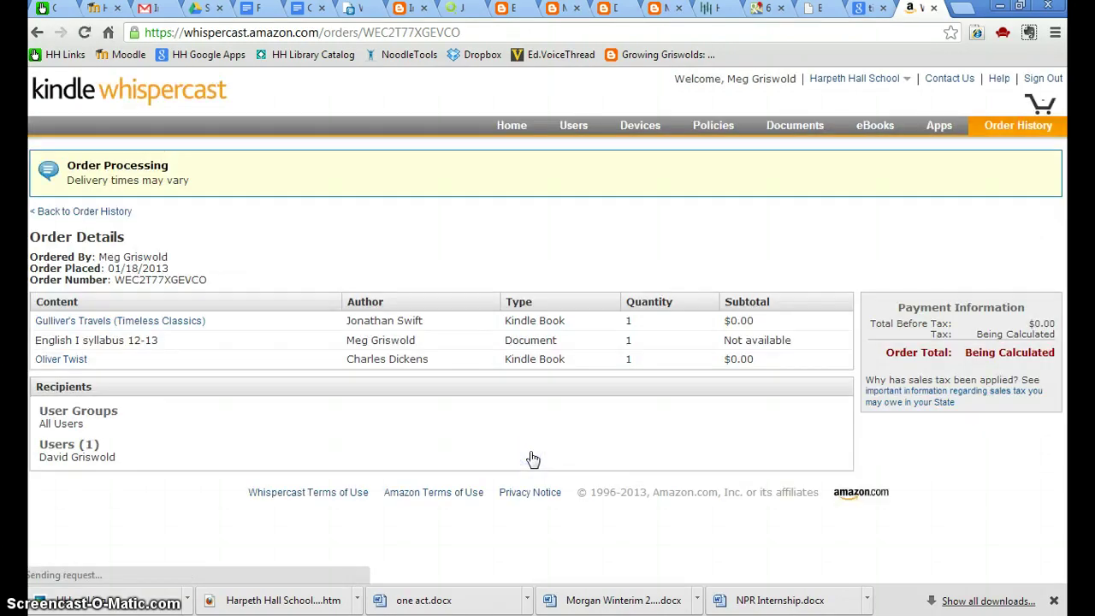
pyautogui.click(570, 127)
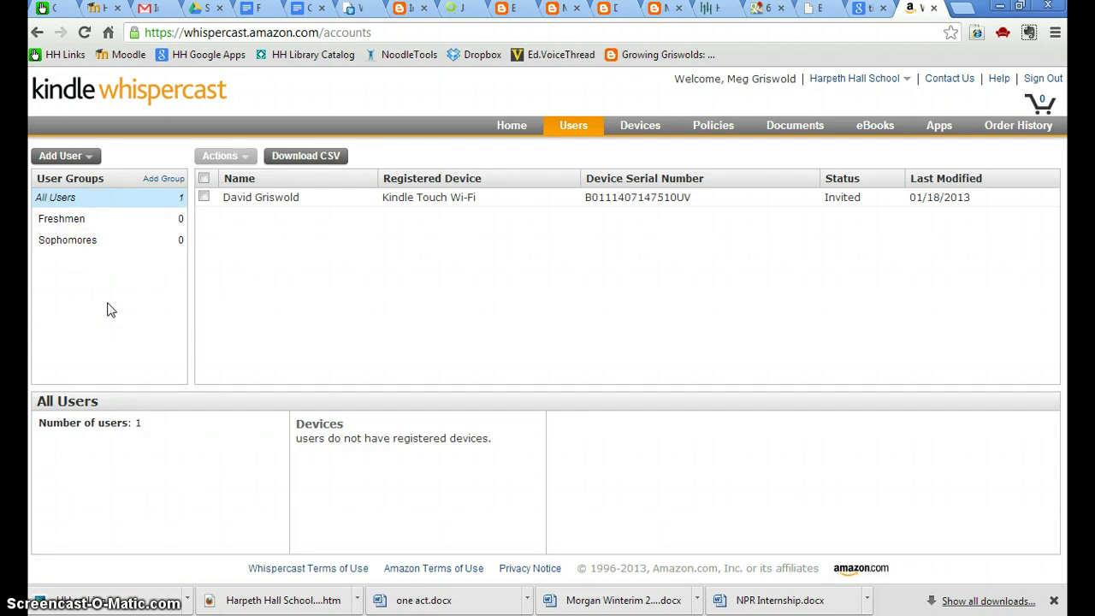
# - From All Users, select the invited user and add them to both Freshmen and Sophomores
pyautogui.click(122, 225)
pyautogui.click(116, 206)
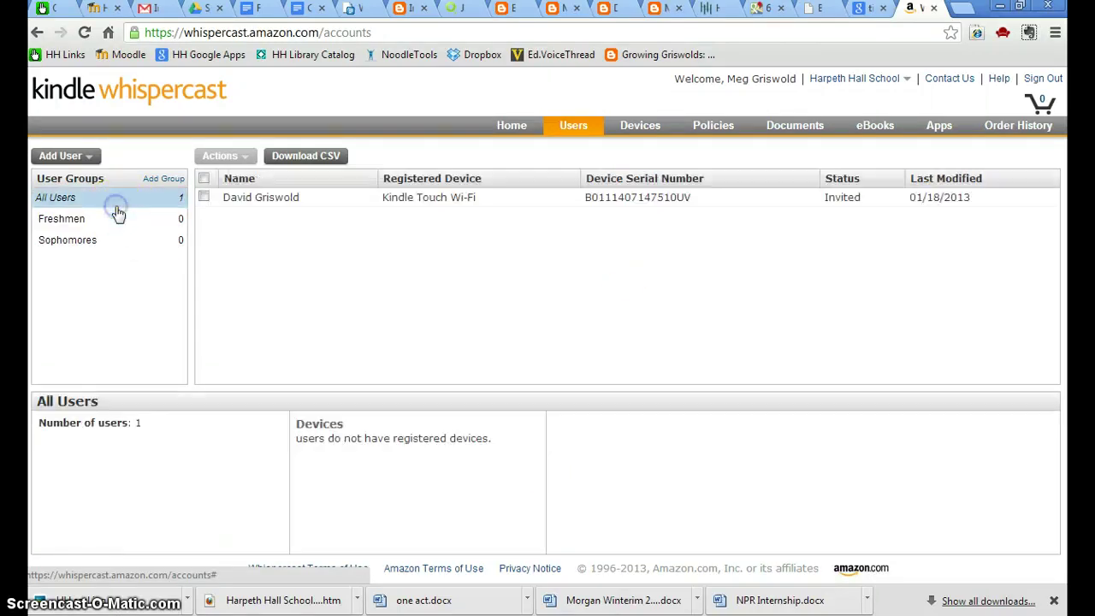
pyautogui.click(204, 198)
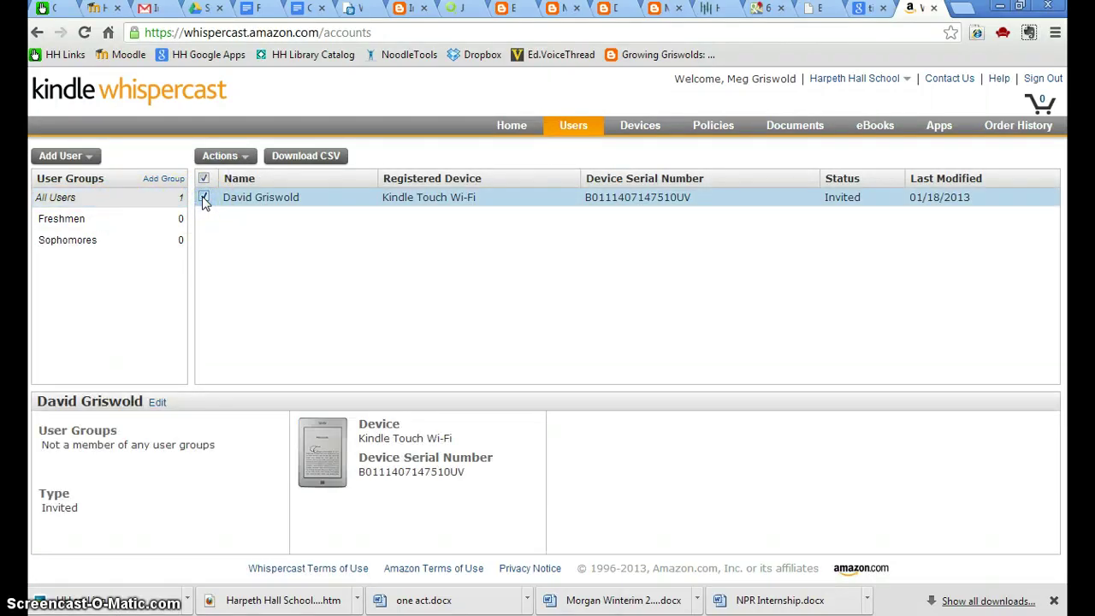
pyautogui.click(243, 160)
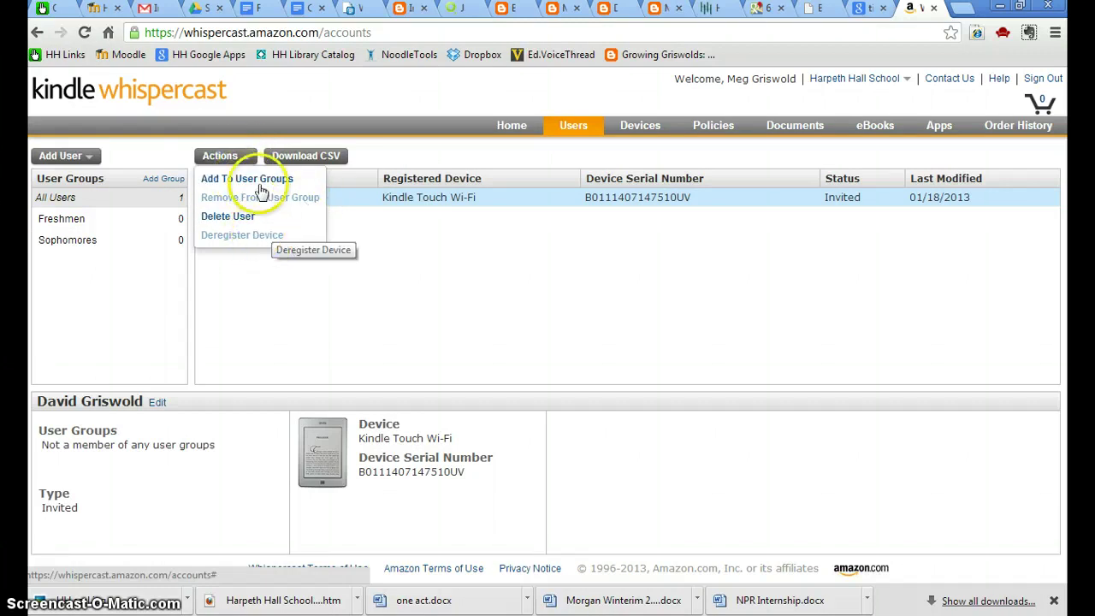
pyautogui.click(227, 179)
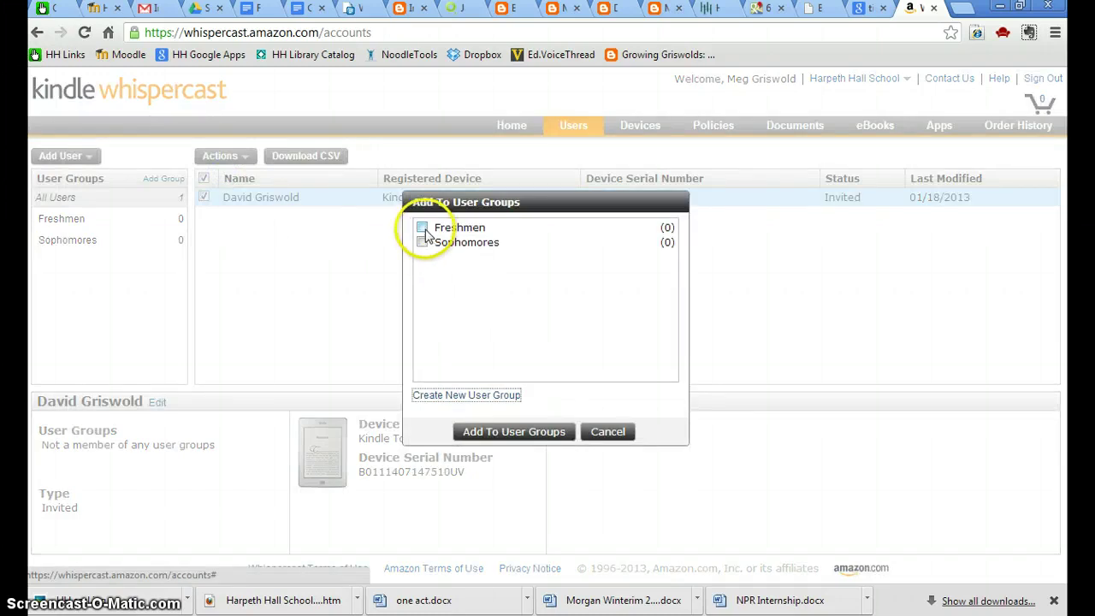
pyautogui.click(423, 228)
pyautogui.click(423, 243)
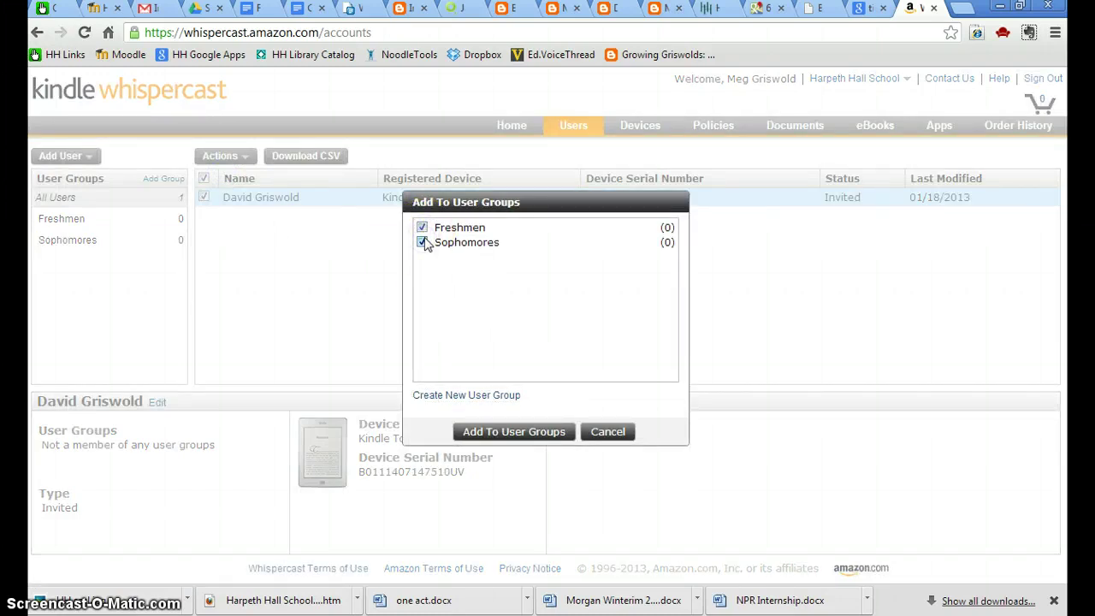
pyautogui.click(462, 433)
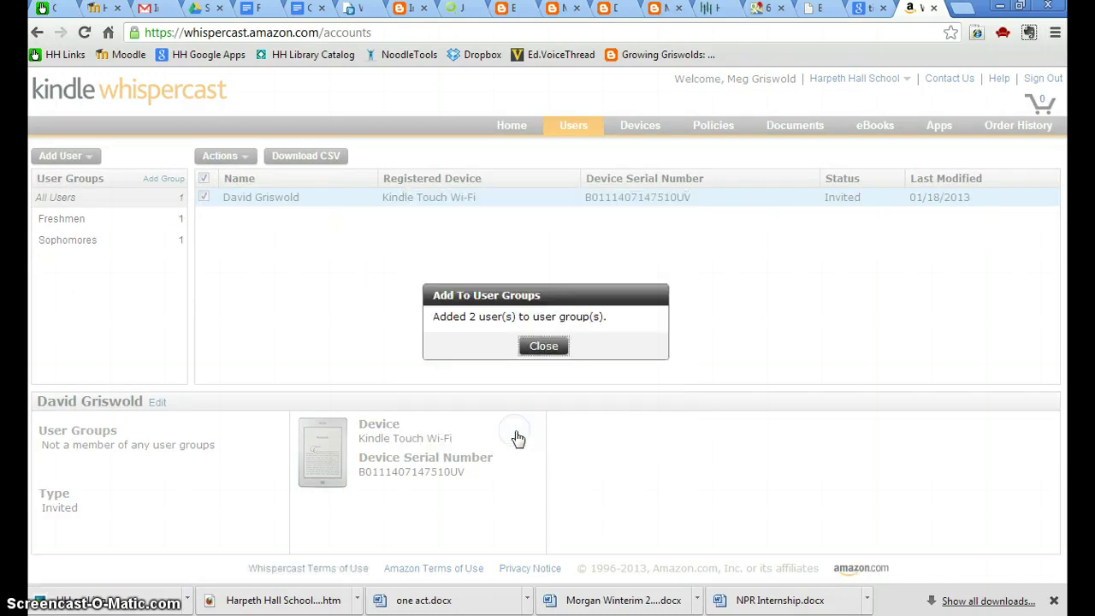
pyautogui.click(543, 346)
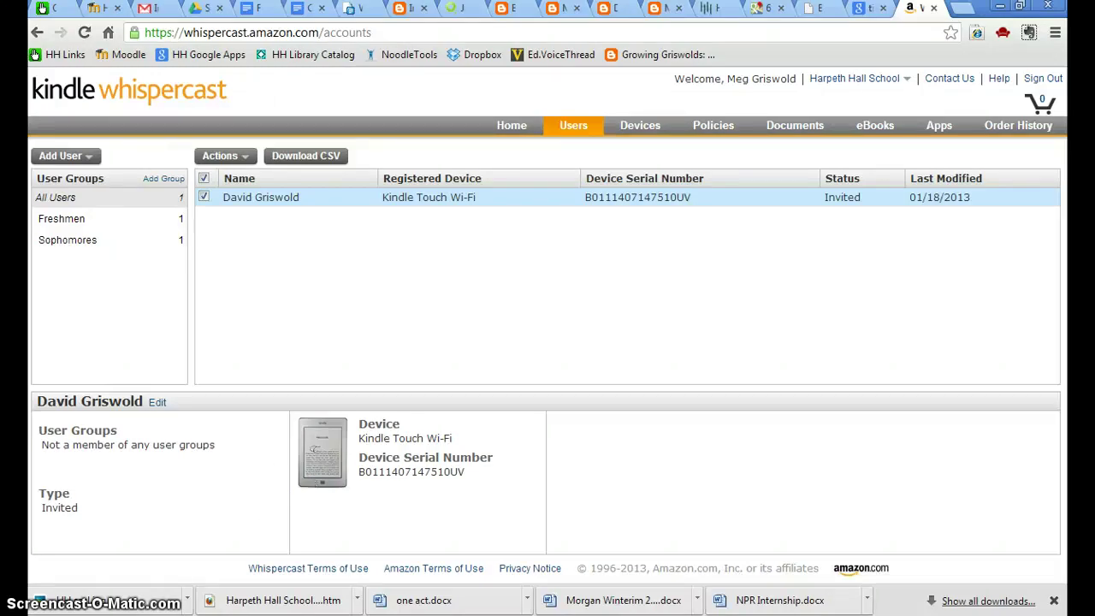
pyautogui.press('super')
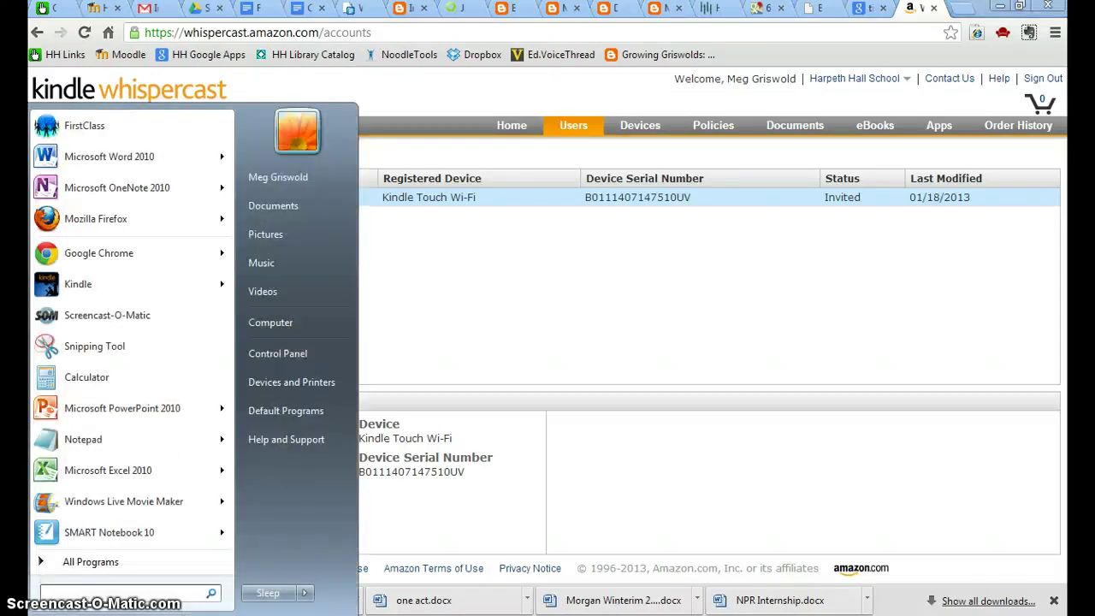
# - Launch Kindle for PC from the Start menu and leave the open book for the Library
pyautogui.click(111, 295)
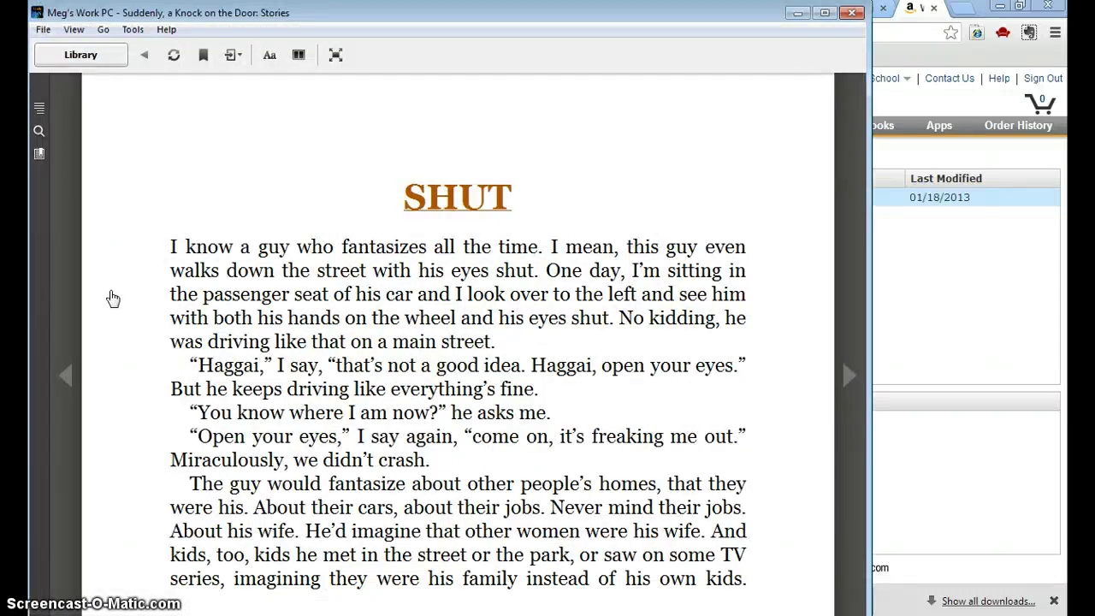
pyautogui.click(78, 60)
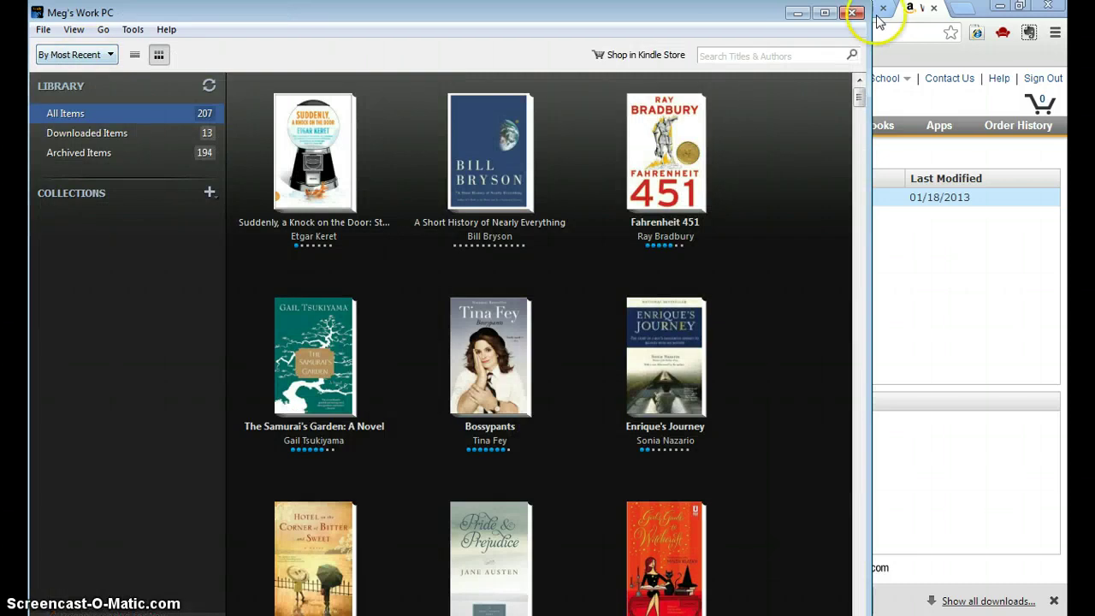
# - Maximize the Kindle window and sync the library to fetch the new deliveries
pyautogui.click(825, 12)
pyautogui.click(203, 78)
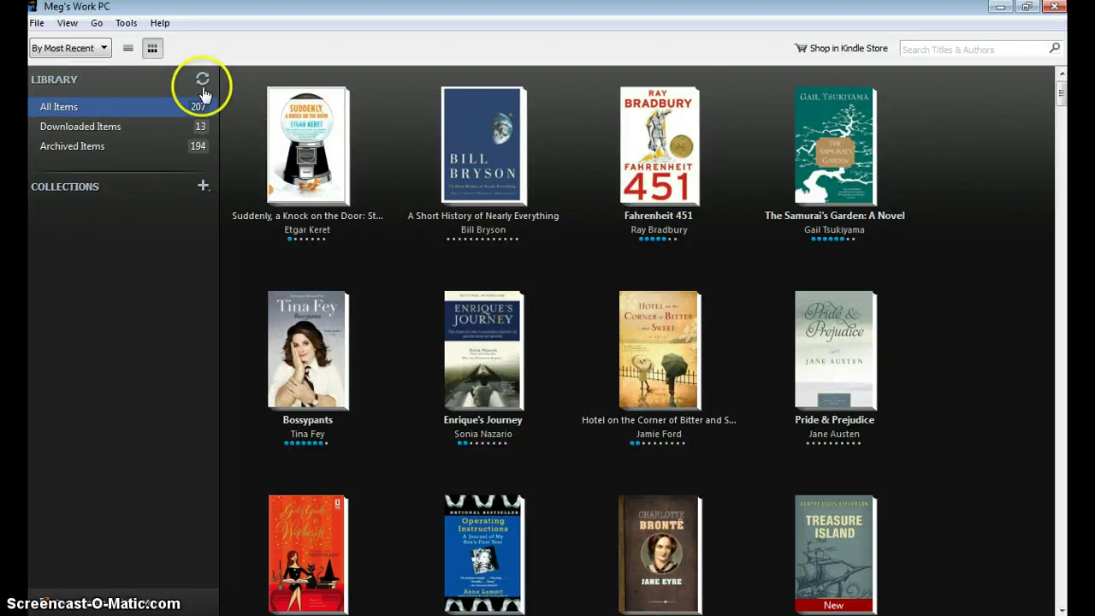
pyautogui.click(202, 81)
pyautogui.click(152, 129)
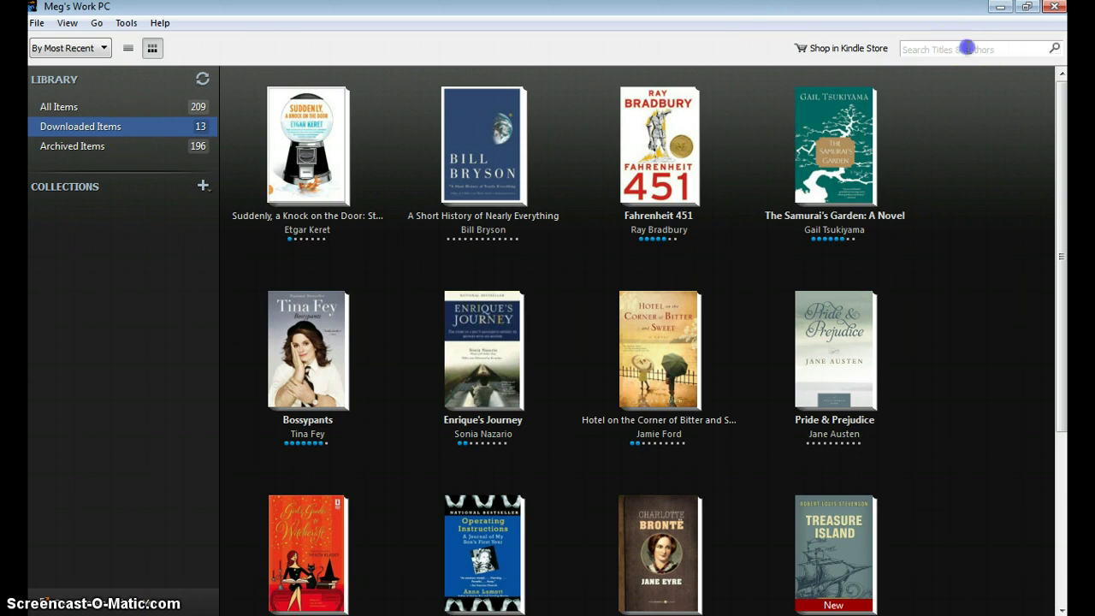
# - Search the library for 'Oliver' across All Items and download Oliver Twist
pyautogui.click(968, 48)
pyautogui.write("Gulliver's")
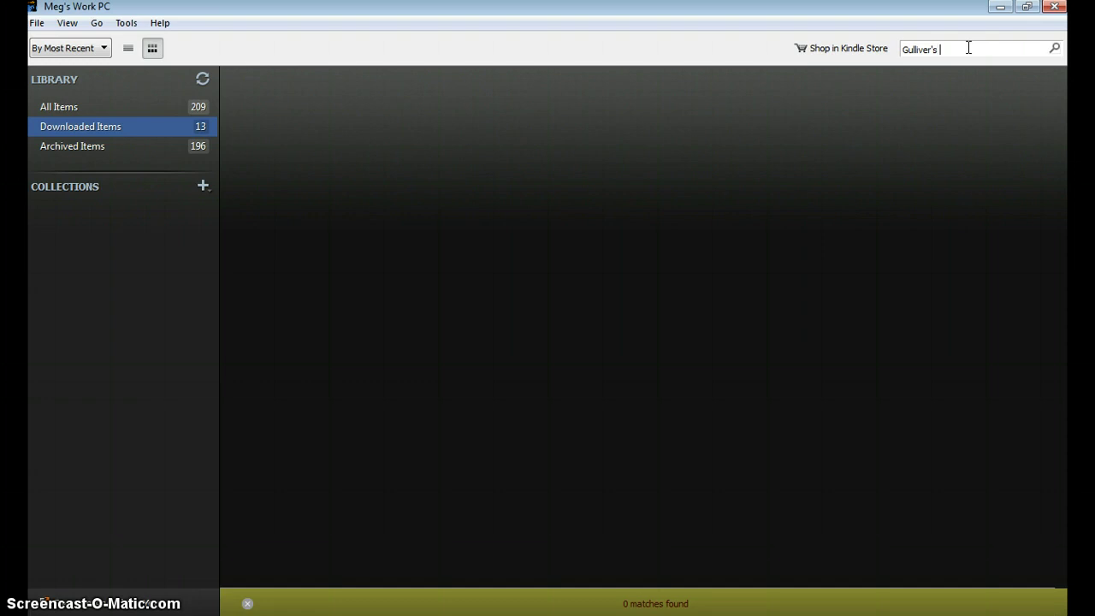
pyautogui.press('BackSpace')
pyautogui.press('BackSpace')
pyautogui.press('BackSpace')
pyautogui.press('BackSpace')
pyautogui.press('BackSpace')
pyautogui.press('BackSpace')
pyautogui.press('BackSpace')
pyautogui.press('BackSpace')
pyautogui.press('BackSpace')
pyautogui.press('BackSpace')
pyautogui.write('Oliver')
pyautogui.click(100, 150)
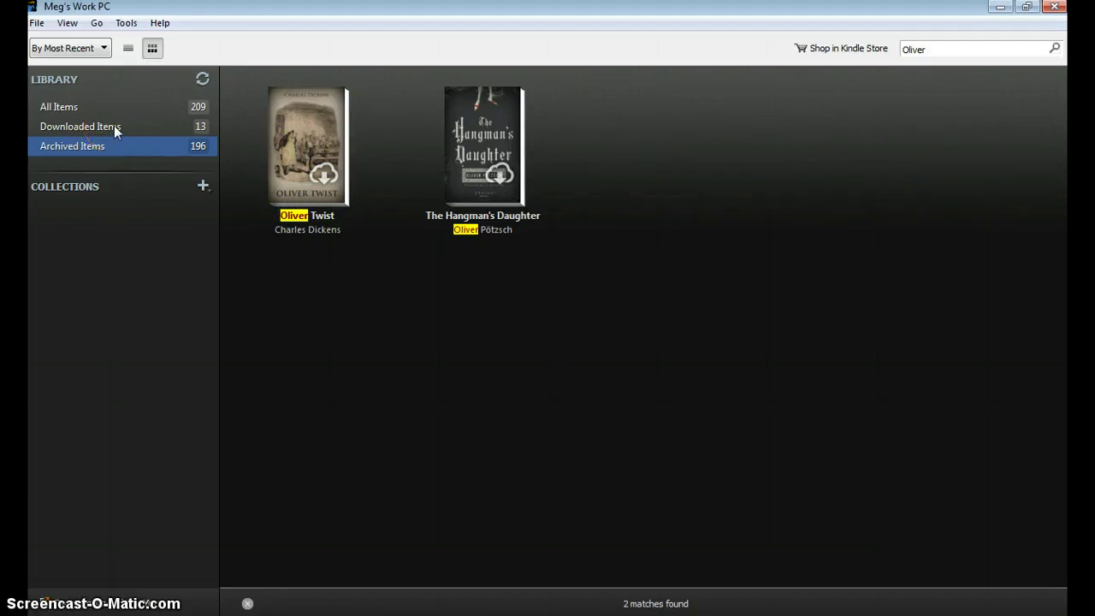
pyautogui.click(77, 107)
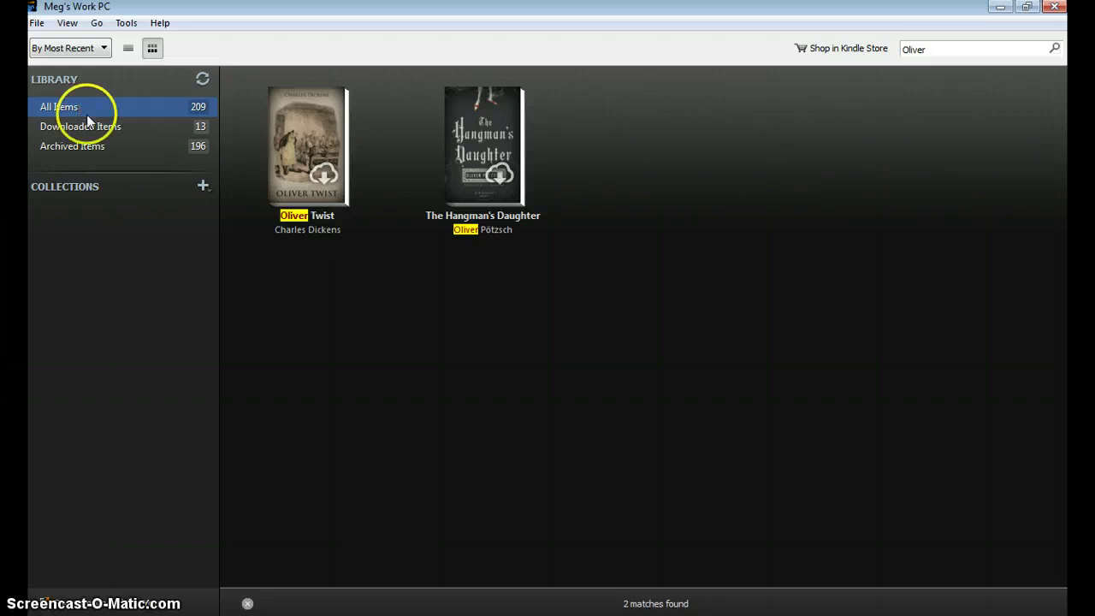
pyautogui.click(298, 183)
pyautogui.click(297, 184)
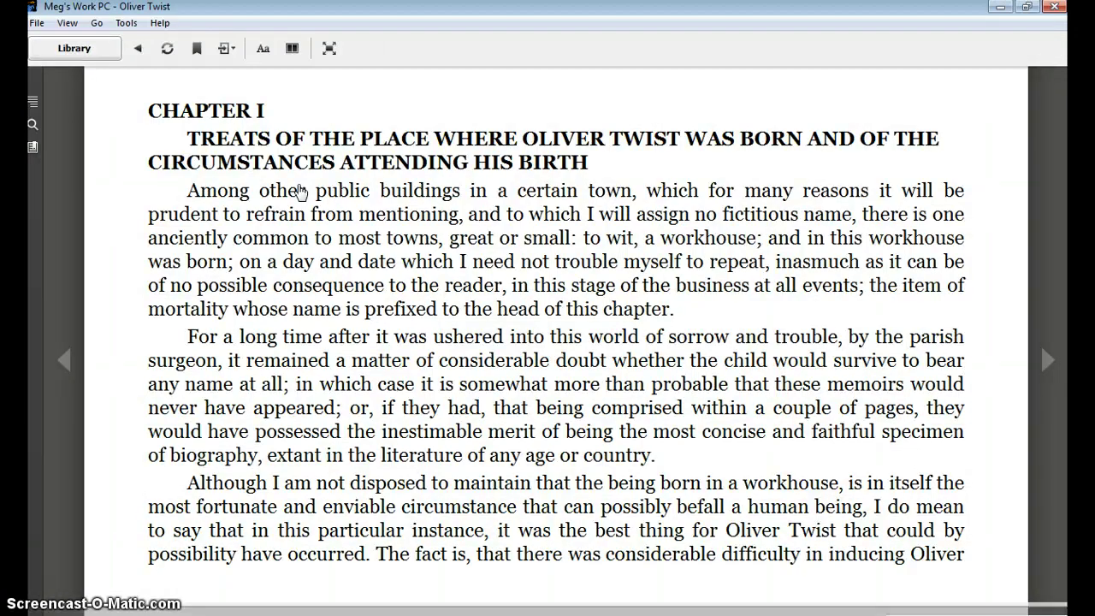
# - Open Oliver Twist, return to the library, and search for 'syllabus' then '12-13'
pyautogui.click(146, 117)
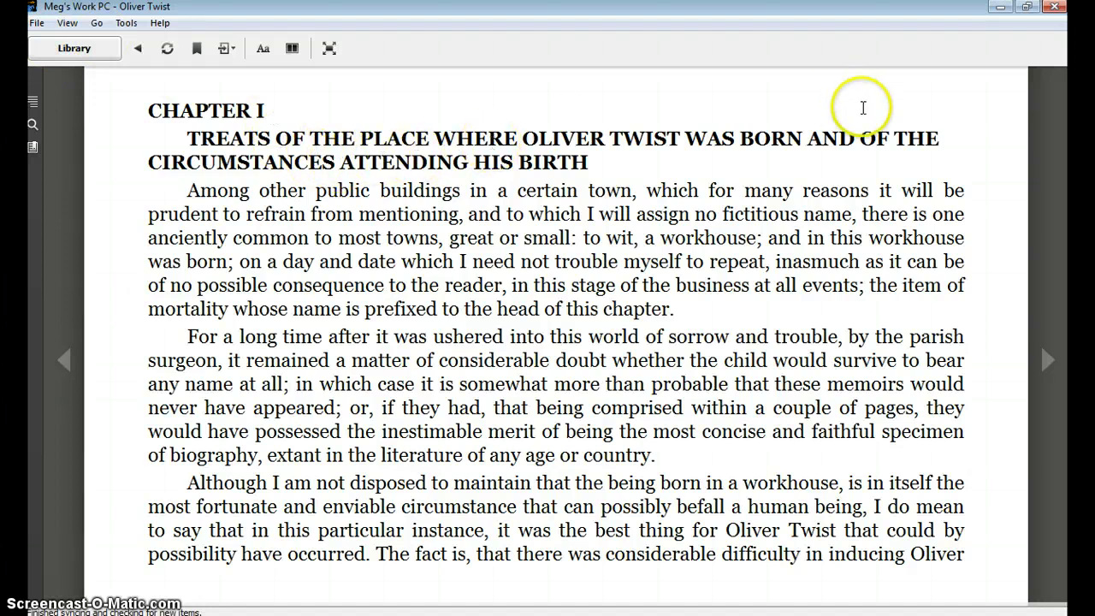
pyautogui.click(51, 47)
pyautogui.click(977, 49)
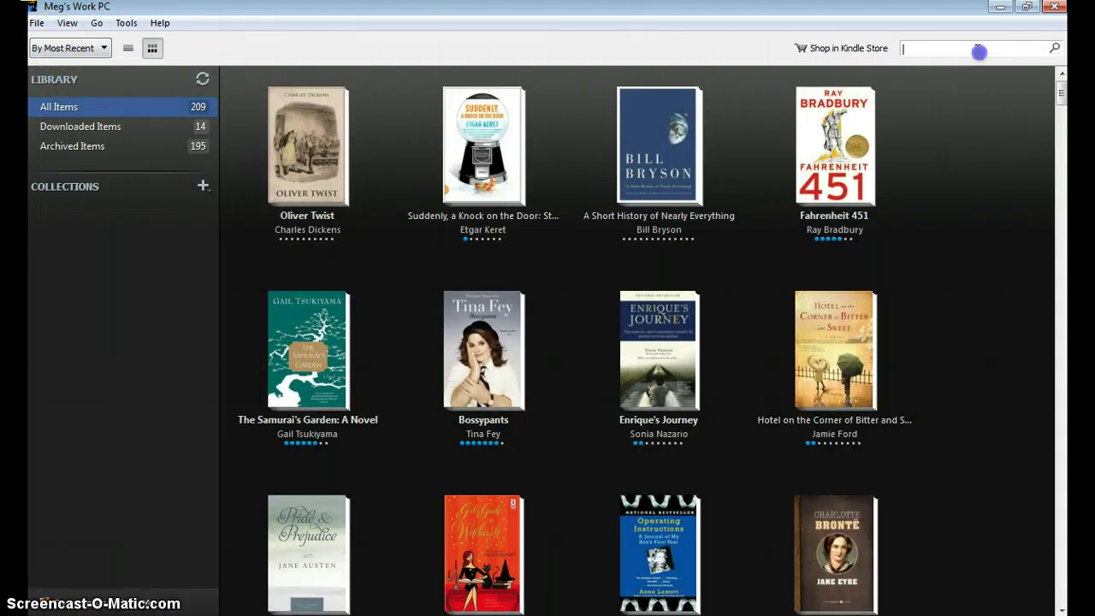
pyautogui.write('syllabus')
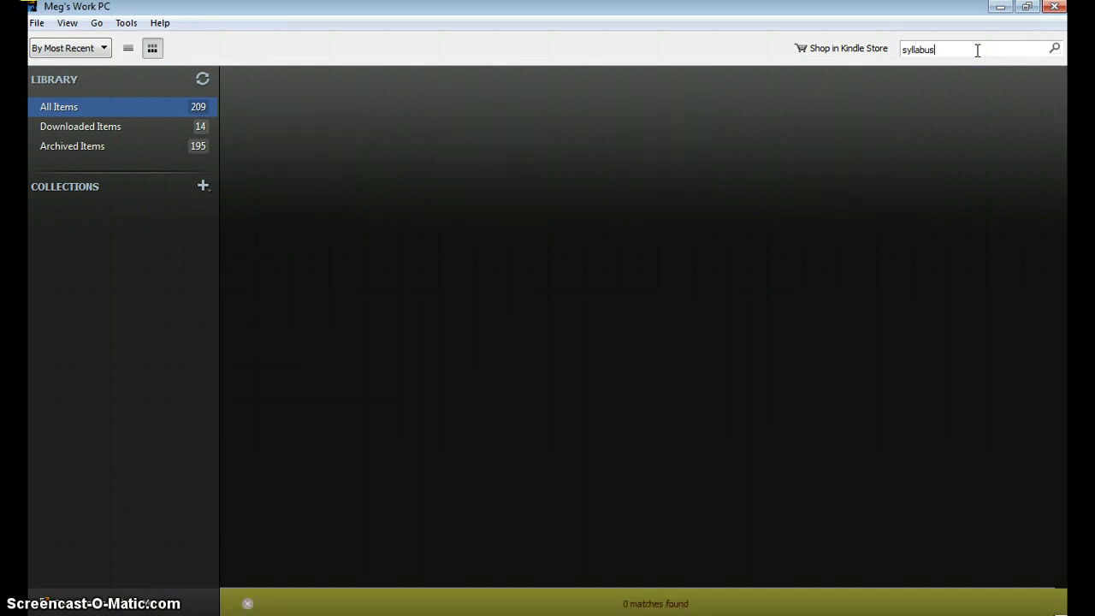
pyautogui.press('BackSpace')
pyautogui.press('BackSpace')
pyautogui.press('BackSpace')
pyautogui.press('BackSpace')
pyautogui.press('BackSpace')
pyautogui.press('BackSpace')
pyautogui.press('BackSpace')
pyautogui.press('BackSpace')
pyautogui.write('12-13')
# - Filter to Archived Items and replace the search with 'Gulliver's'
pyautogui.click(122, 147)
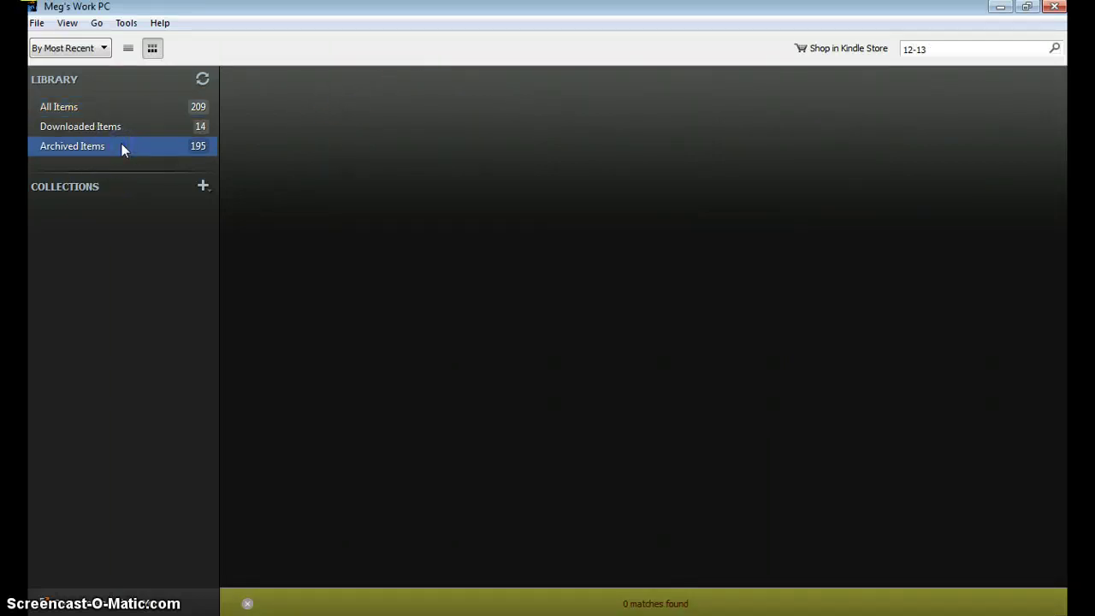
pyautogui.click(134, 126)
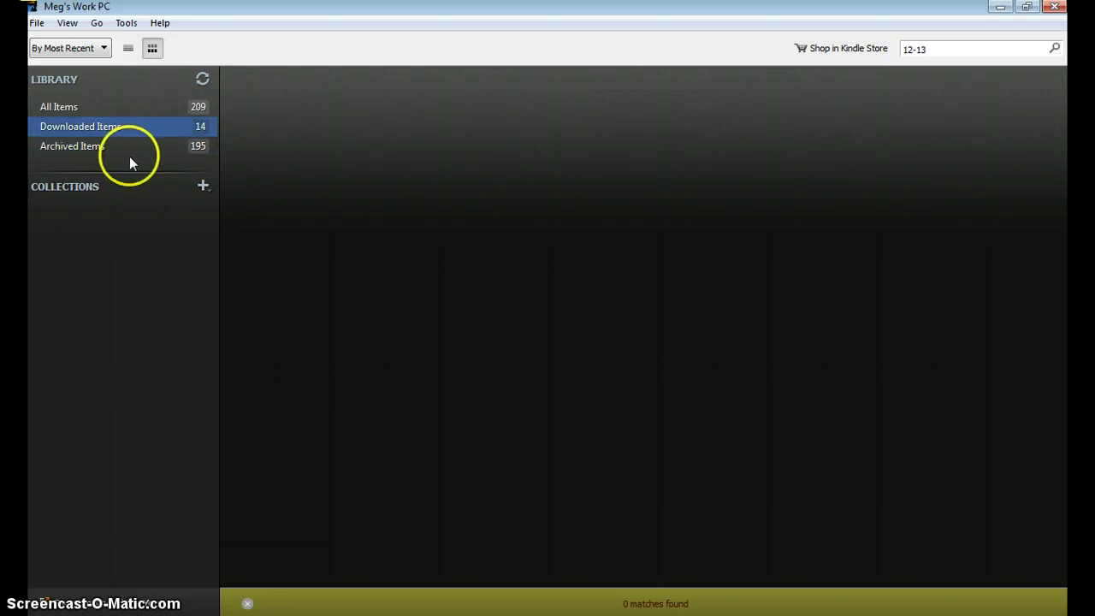
pyautogui.click(99, 147)
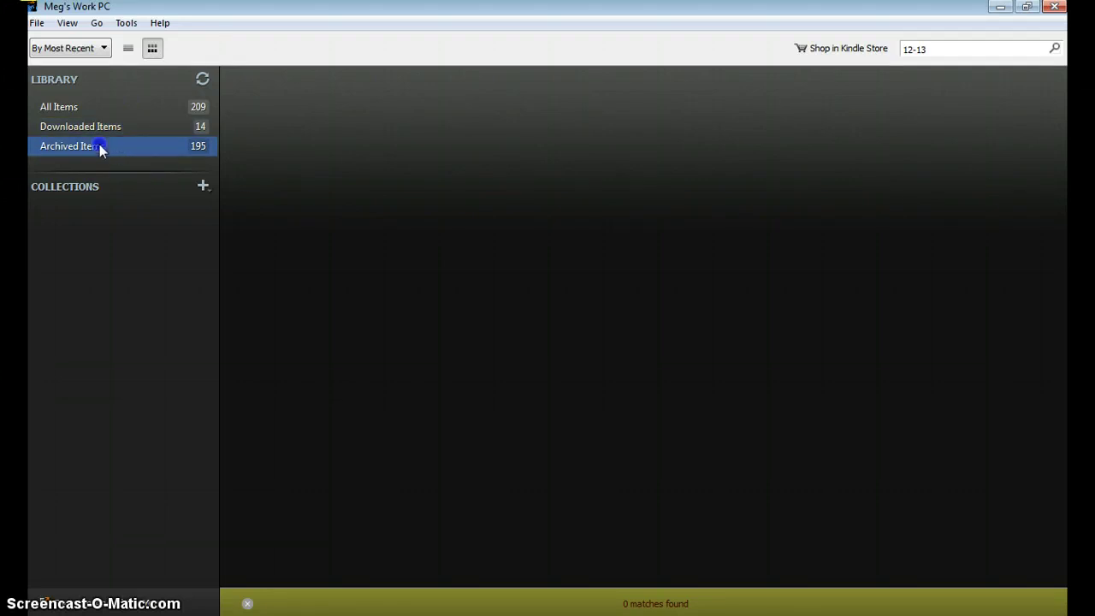
pyautogui.click(942, 49)
pyautogui.click(762, 10)
pyautogui.click(980, 47)
pyautogui.press('BackSpace')
pyautogui.press('BackSpace')
pyautogui.press('BackSpace')
pyautogui.press('BackSpace')
pyautogui.press('BackSpace')
pyautogui.write("Gulliver's")
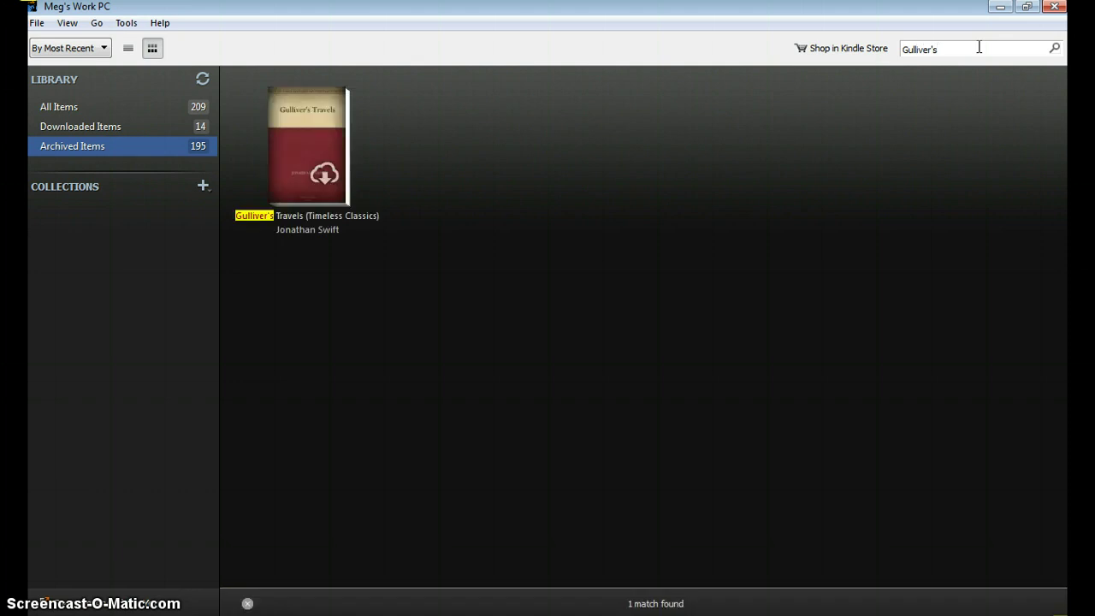
# - Download and open Gulliver's Travels, page to its title page, then close it
pyautogui.click(296, 132)
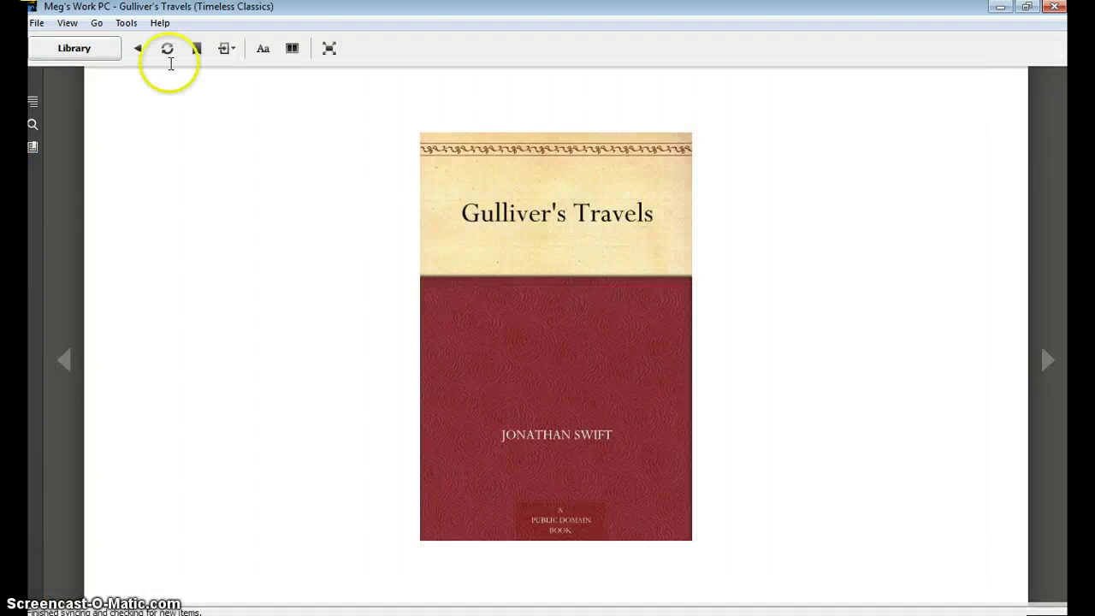
pyautogui.click(139, 52)
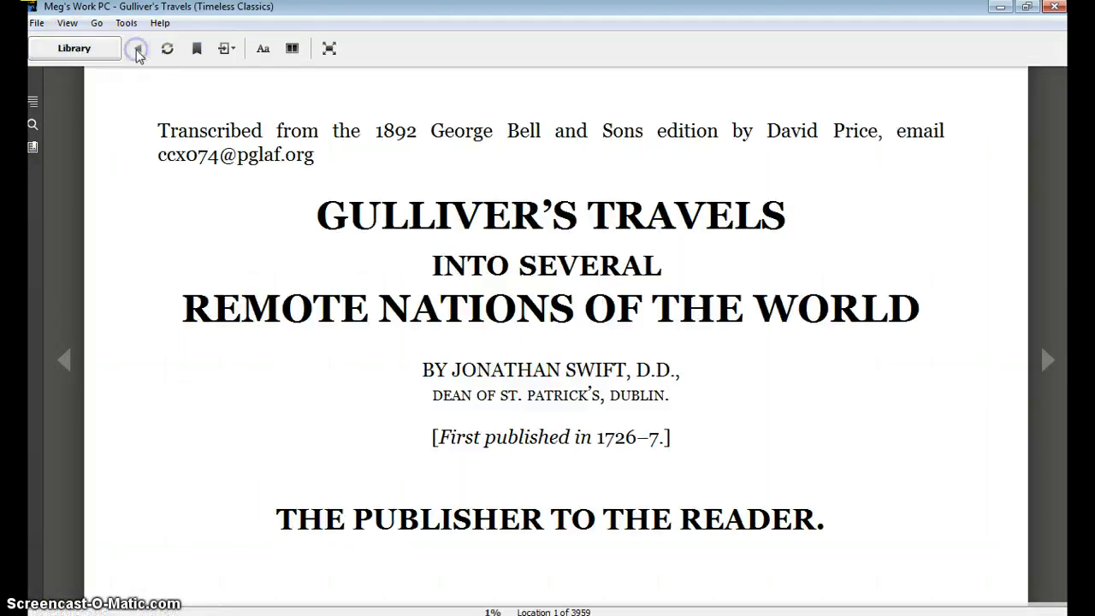
pyautogui.click(96, 49)
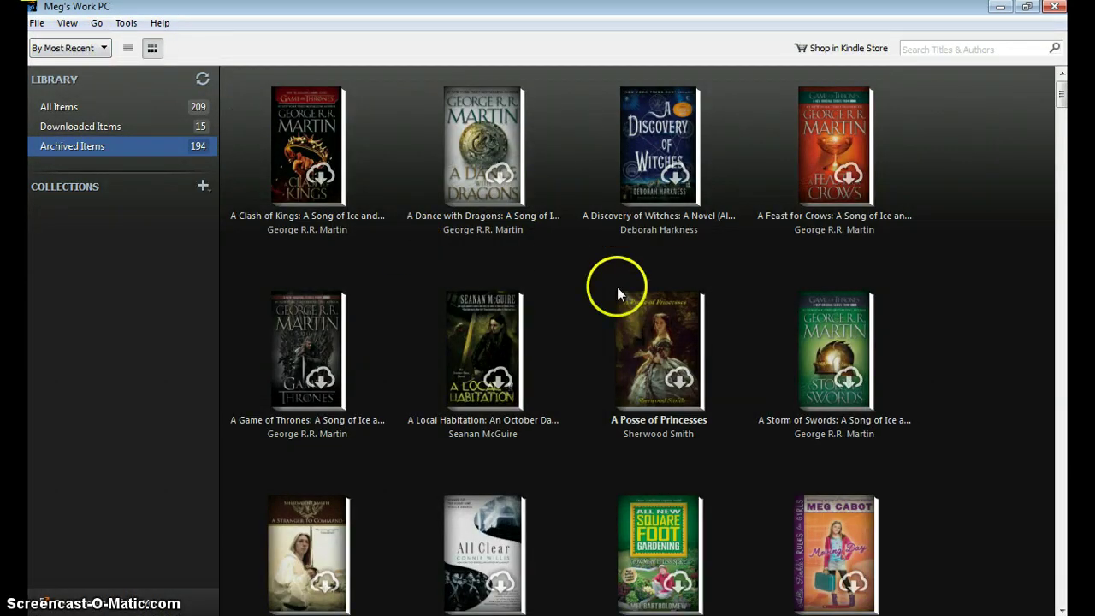
# - Show All Items, check Gulliver's Travels now tops the grid, then switch to Whispercast
pyautogui.click(58, 107)
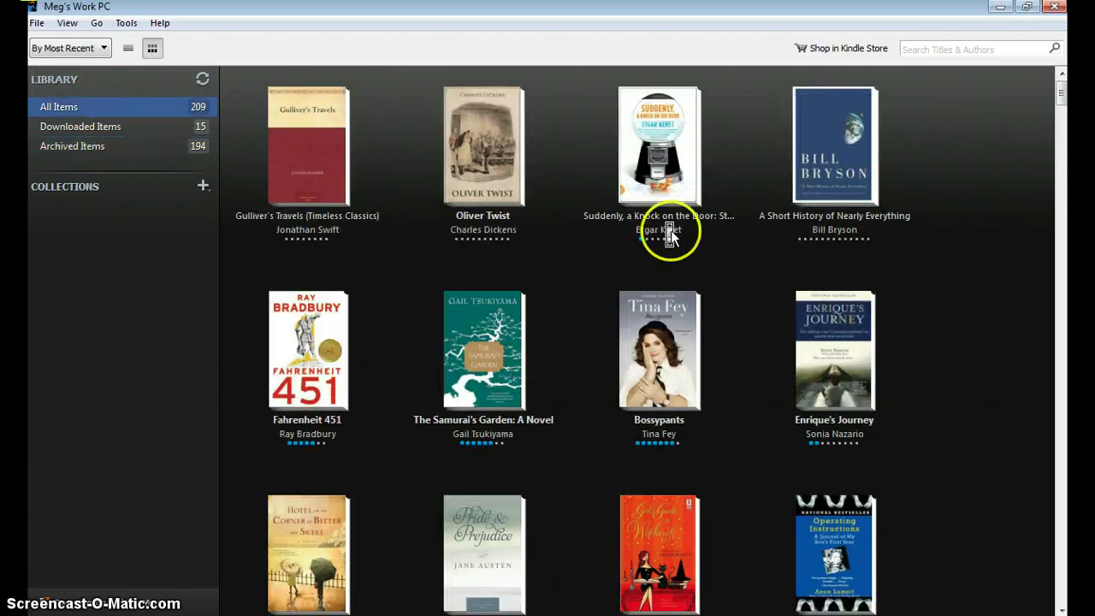
pyautogui.scroll(-20, 671, 230)
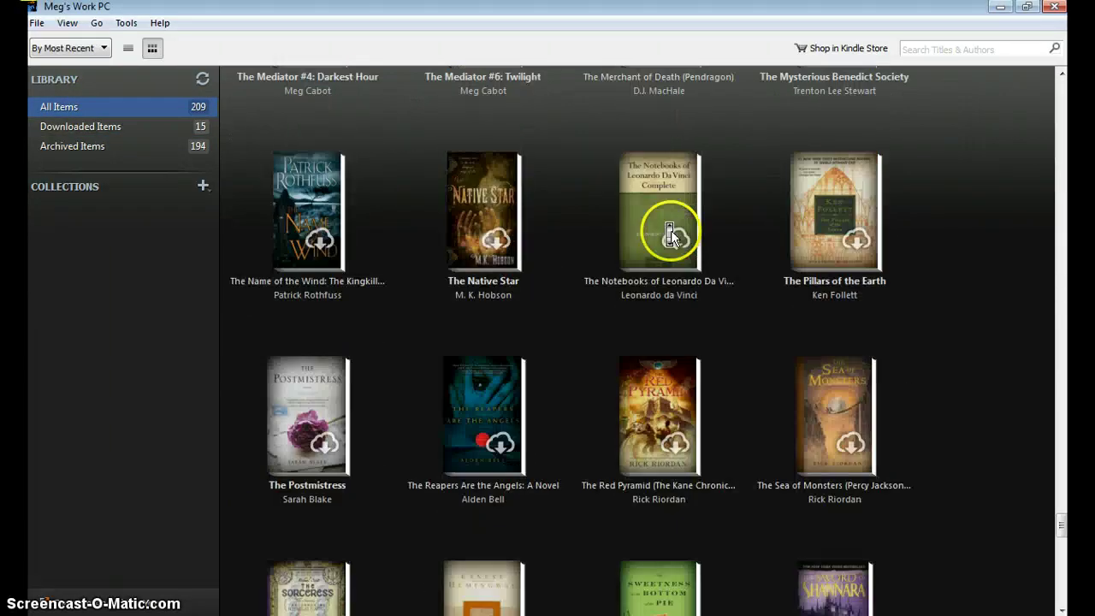
pyautogui.scroll(20, 671, 230)
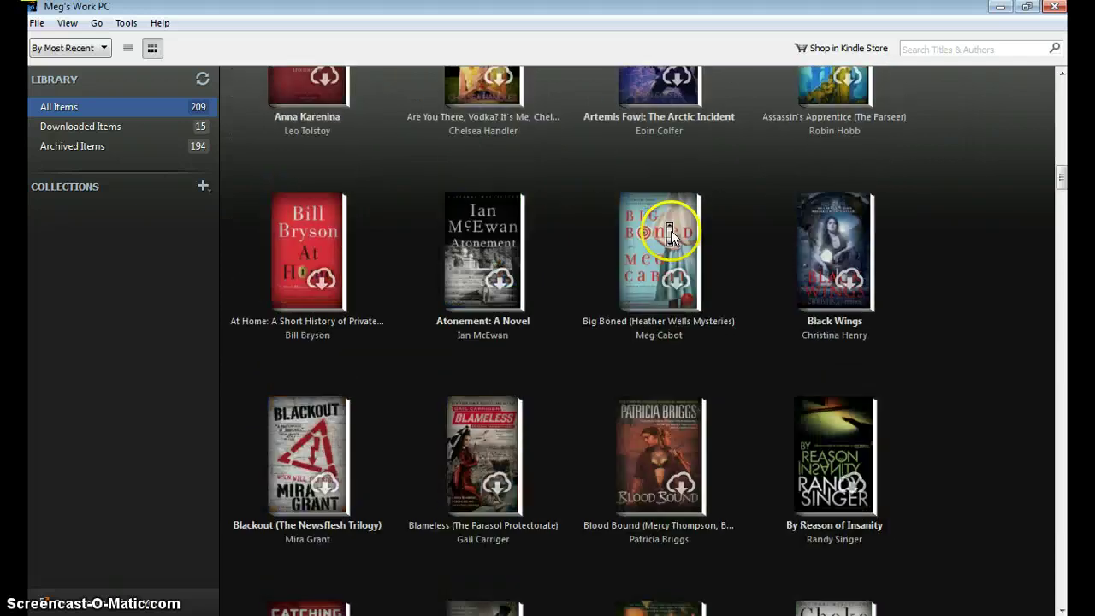
pyautogui.scroll(5, 671, 230)
pyautogui.click(672, 233)
pyautogui.scroll(1, 671, 233)
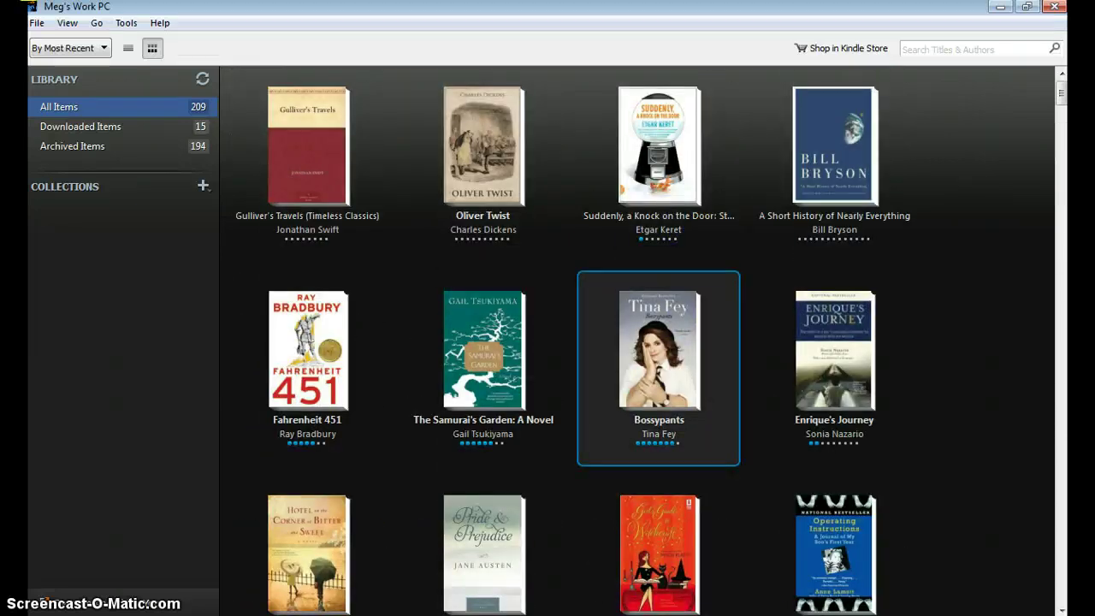
pyautogui.hotkey('alt', 'Tab')
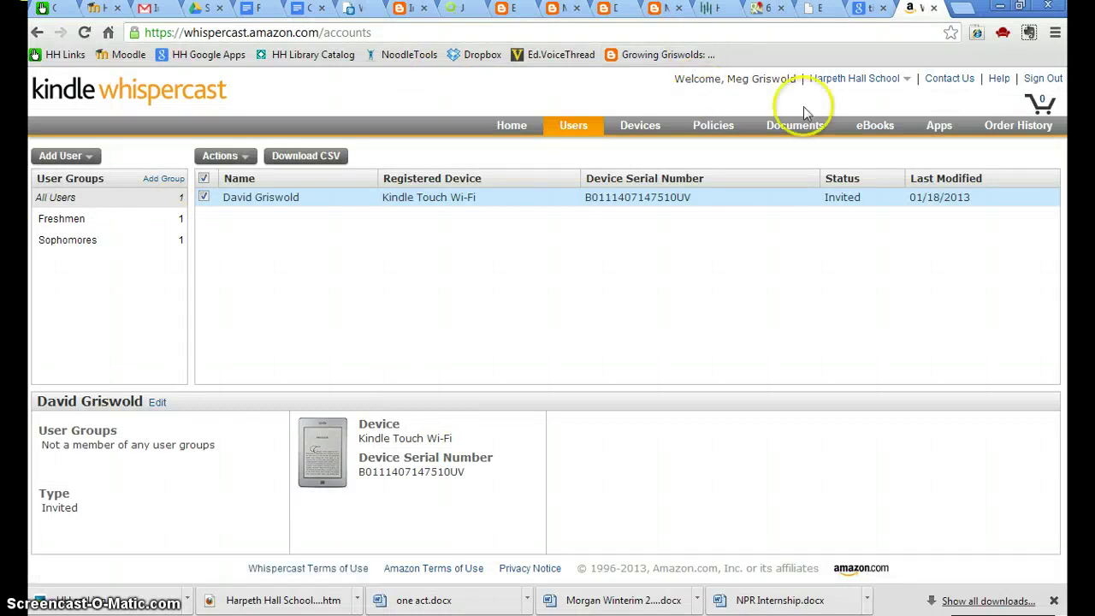
# - Check Whispercast's Documents list, then search Kindle's Archived Items for 'syllabus' instead of 'English'
pyautogui.click(806, 130)
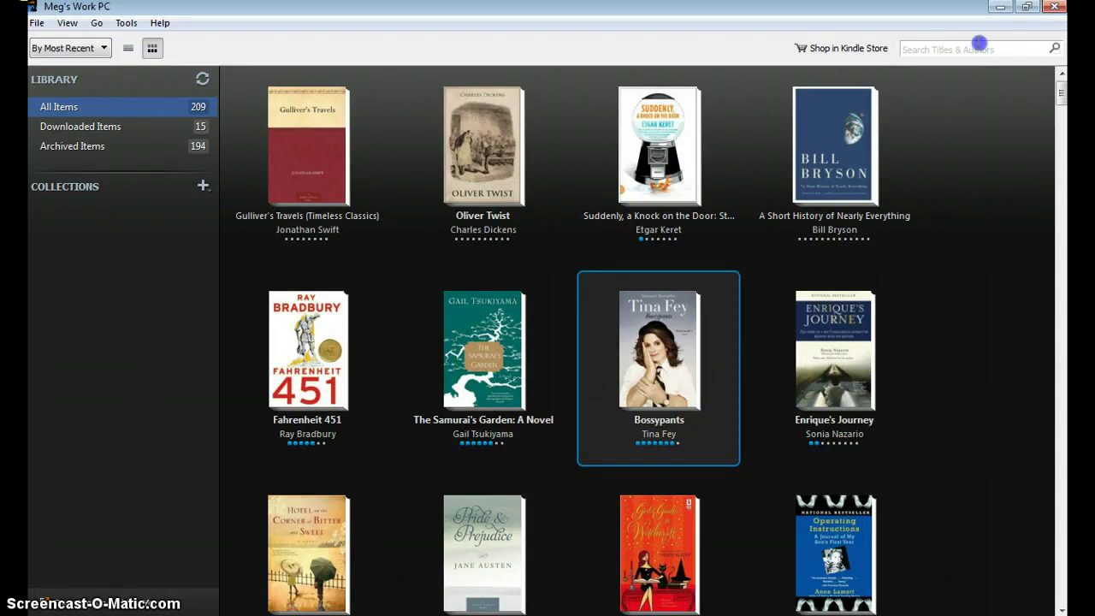
pyautogui.click(978, 44)
pyautogui.write('English')
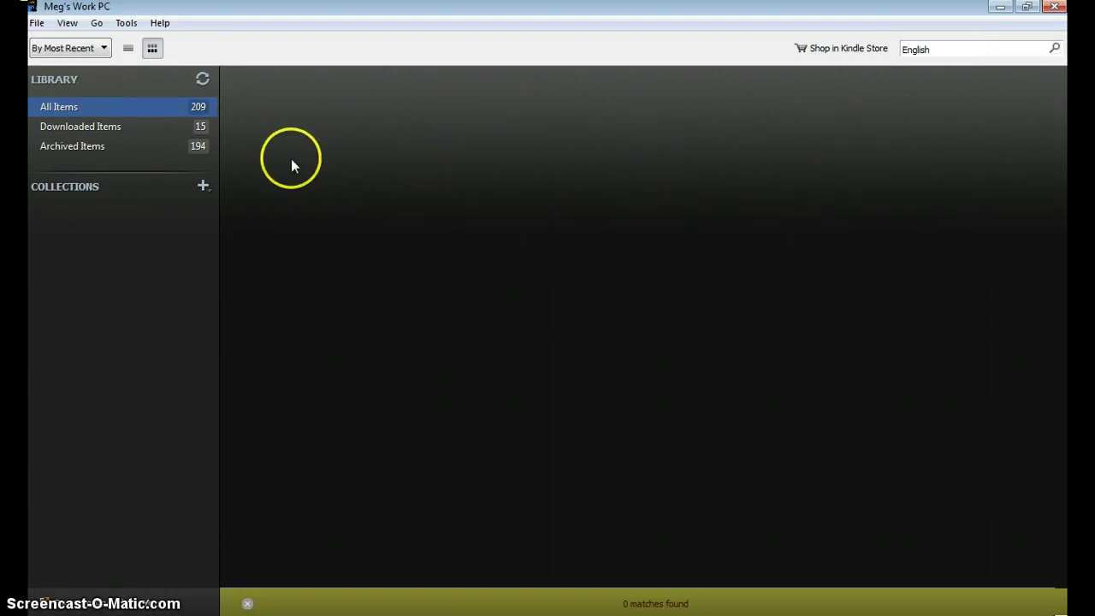
pyautogui.click(129, 148)
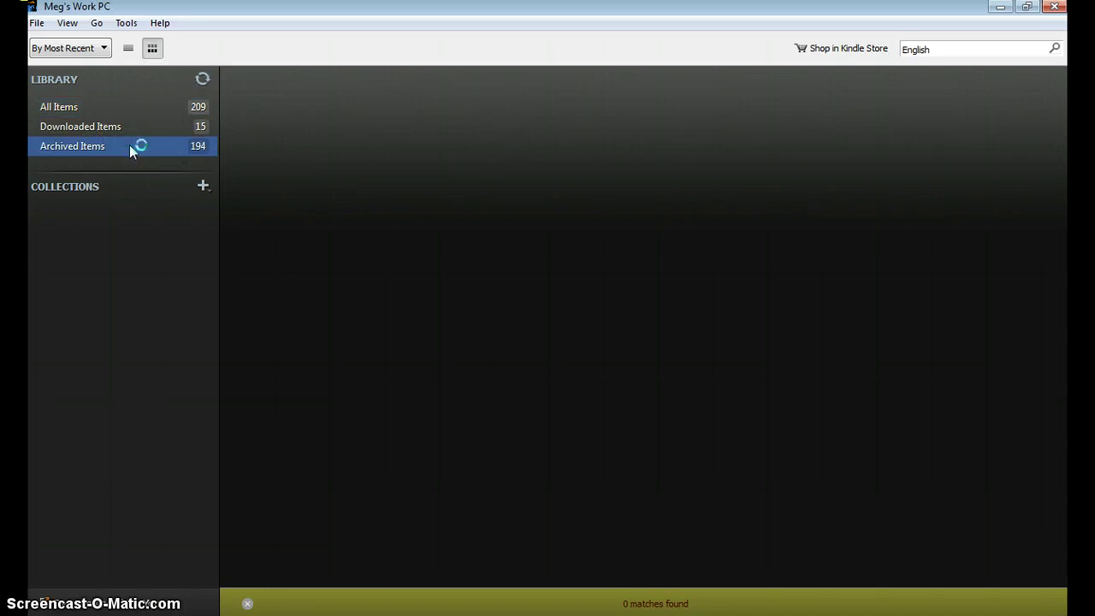
pyautogui.click(984, 53)
pyautogui.press('BackSpace')
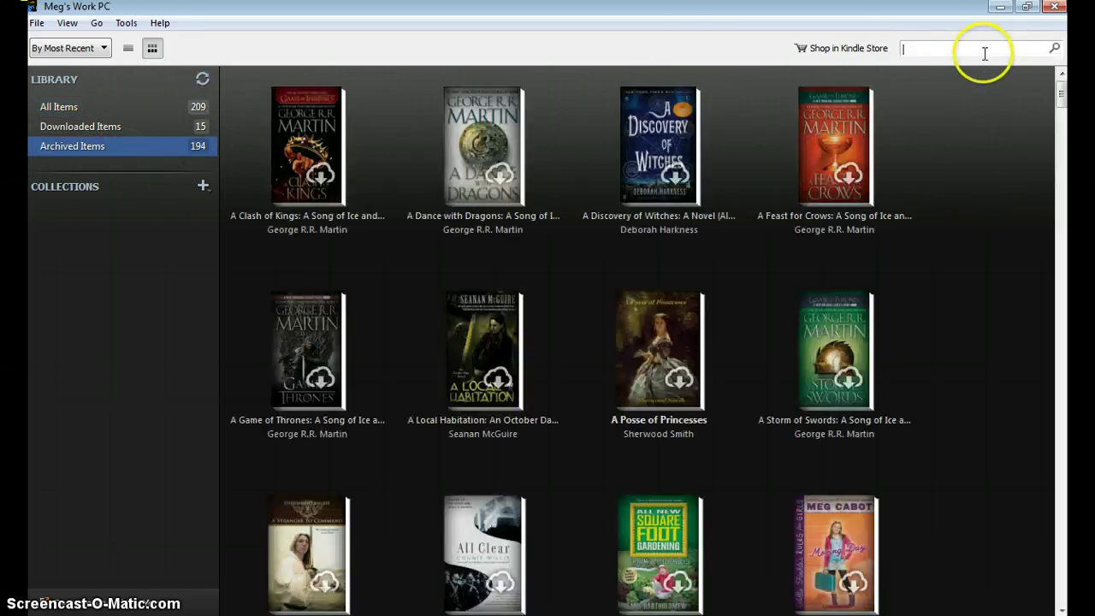
pyautogui.write('syllabus')
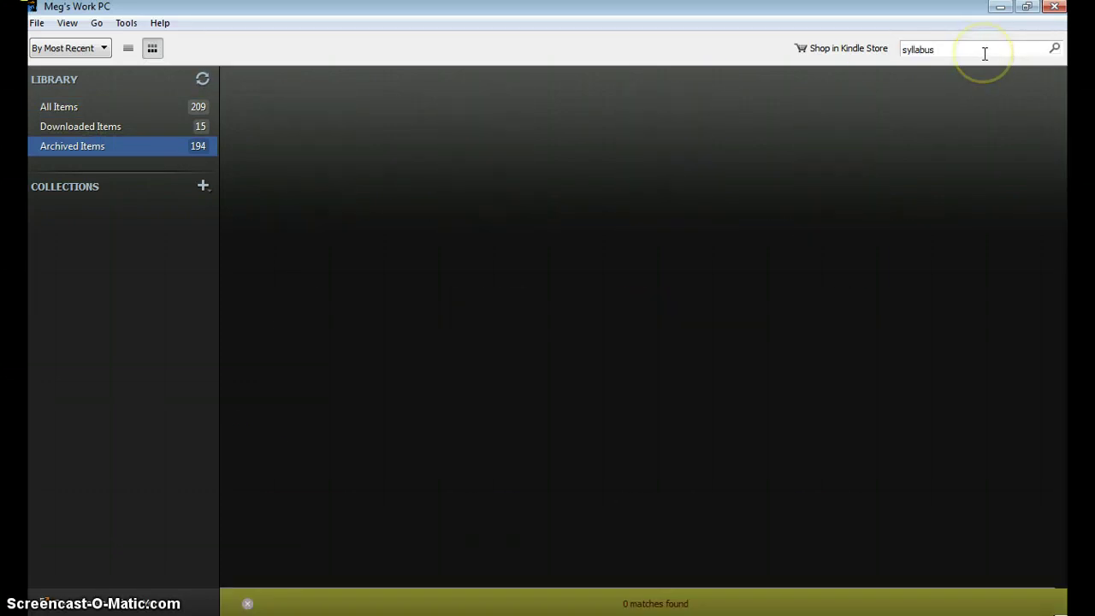
# - Sync the Kindle library, dismiss the Collections + menu, and switch to All Items
pyautogui.click(203, 79)
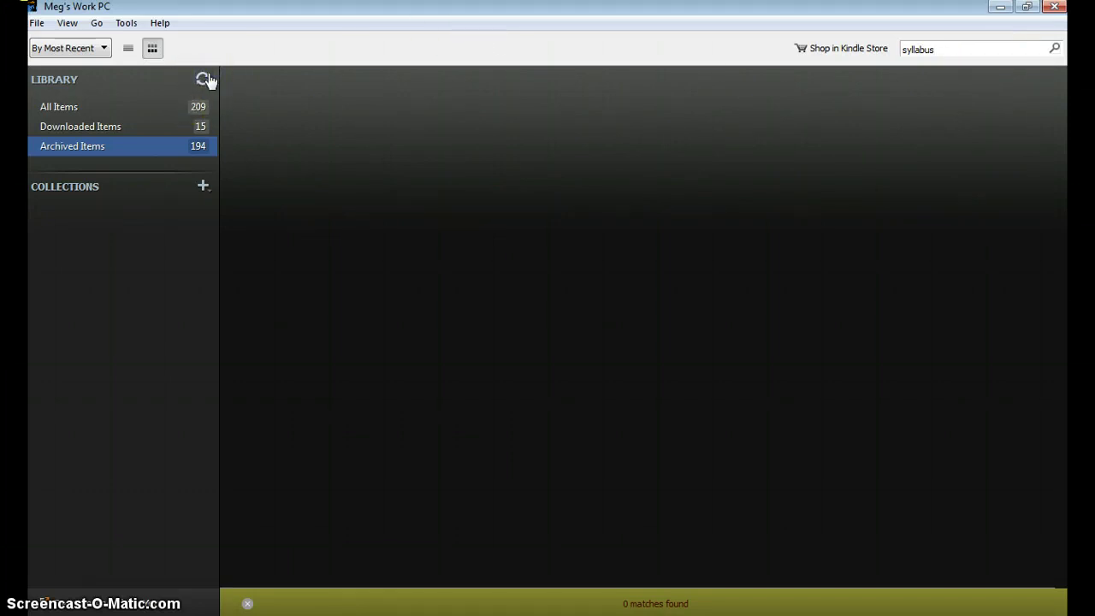
pyautogui.click(204, 186)
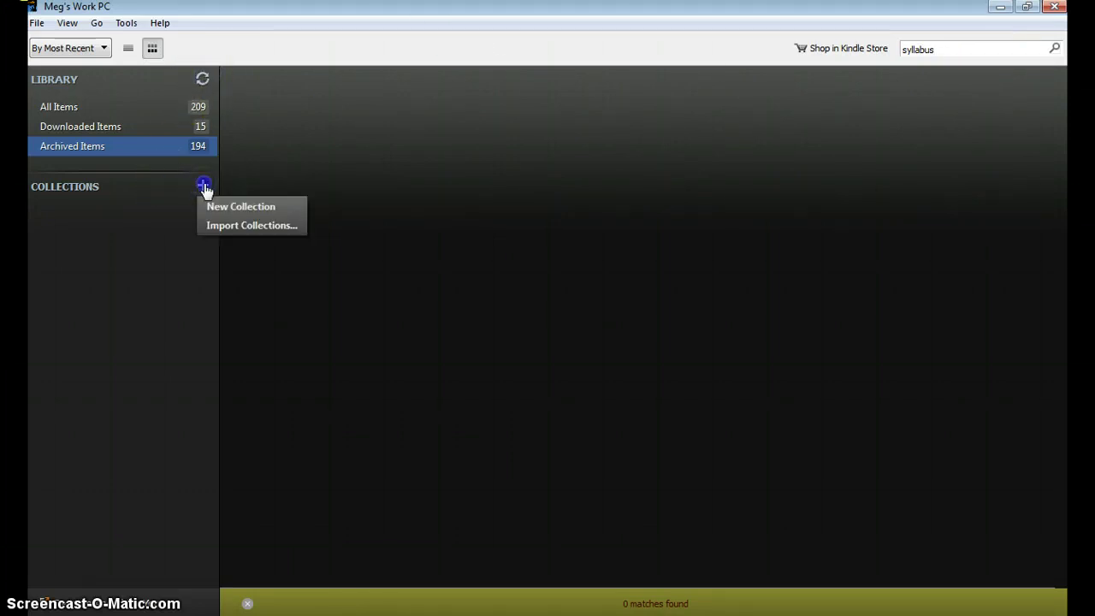
pyautogui.click(74, 188)
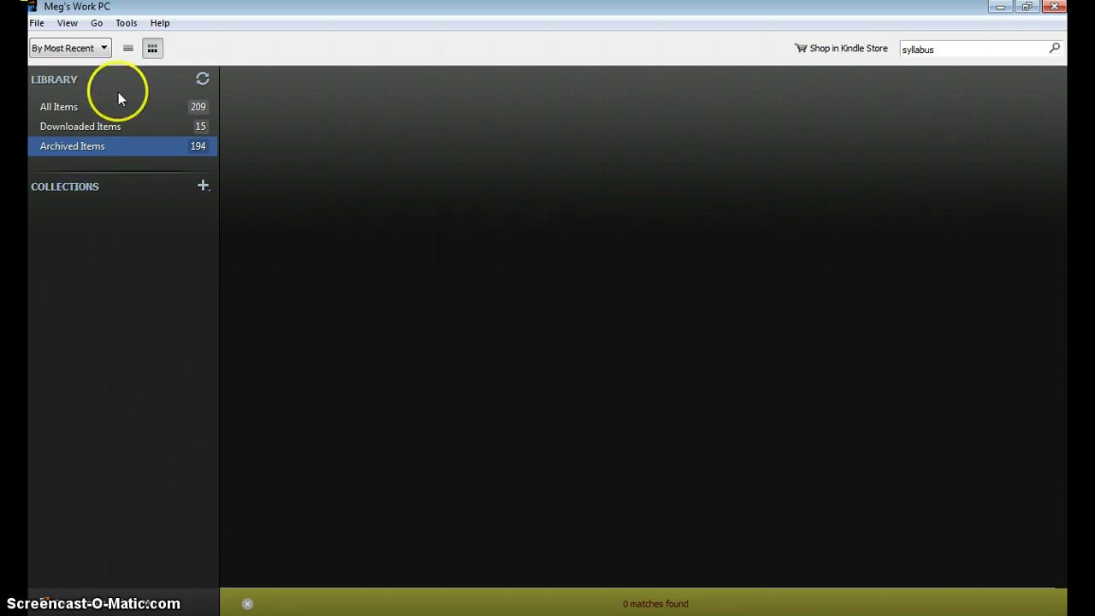
pyautogui.click(83, 106)
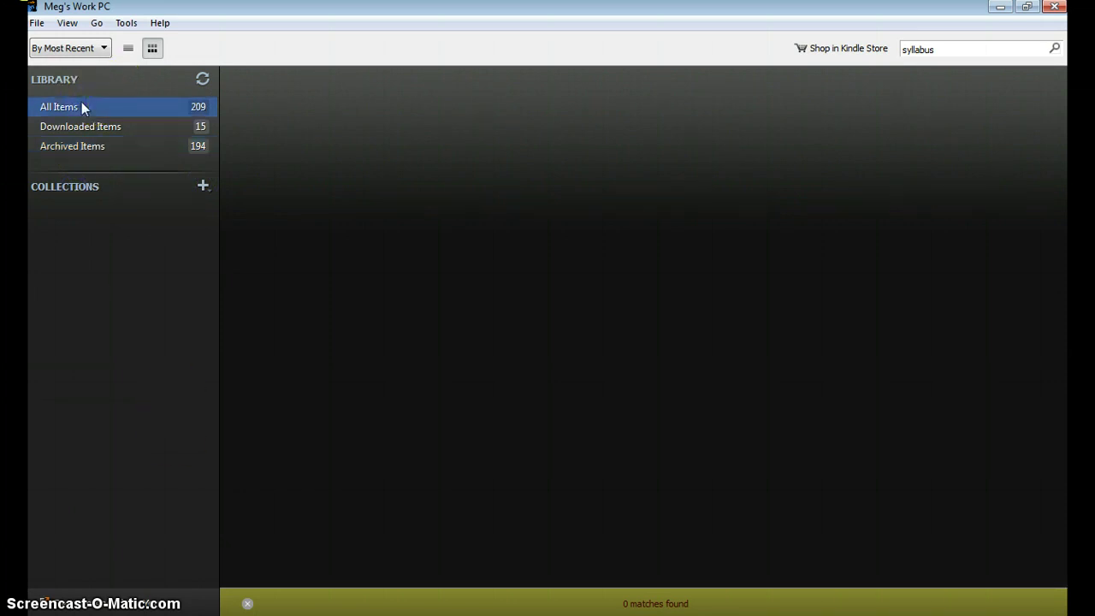